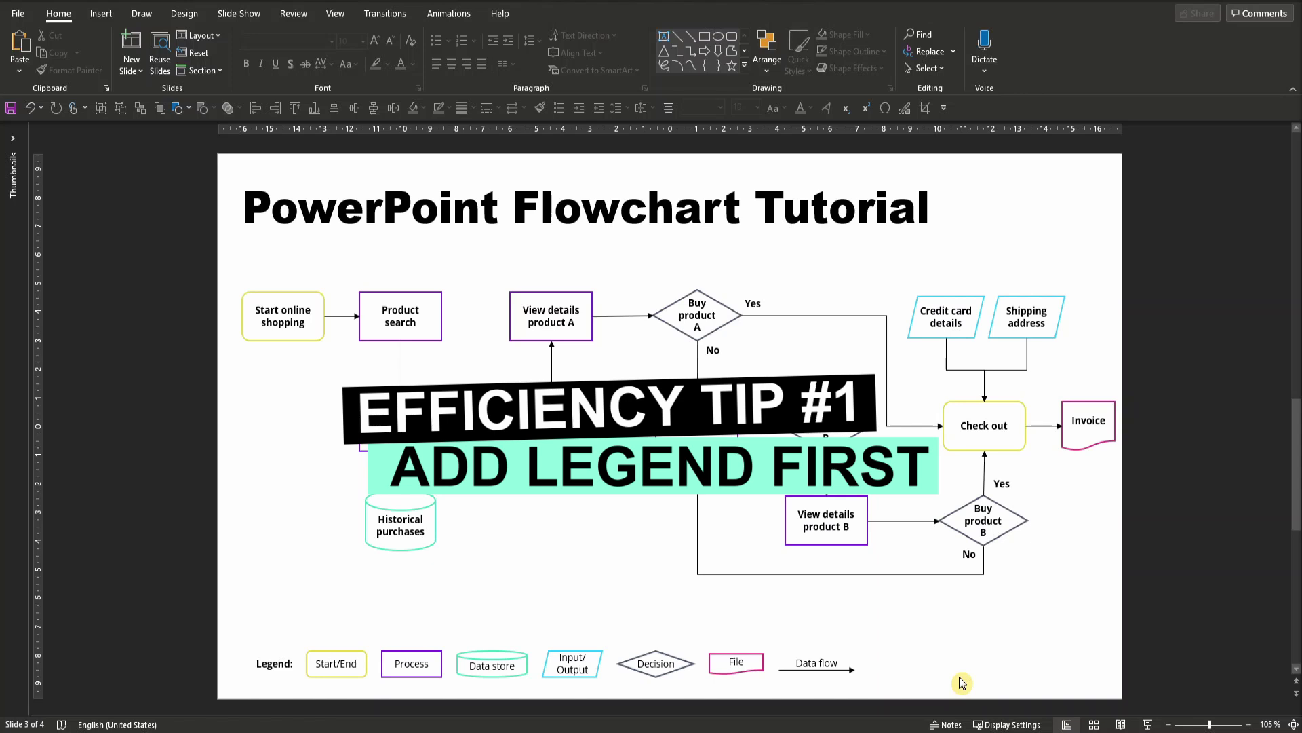
Scroll down from slide 3 to the blank slide 4 titled 'PowerPoint Flowchart Tutorial'
{"action": "scroll", "coordinate": [1161, 380], "scroll_direction": "down", "scroll_amount": 1}
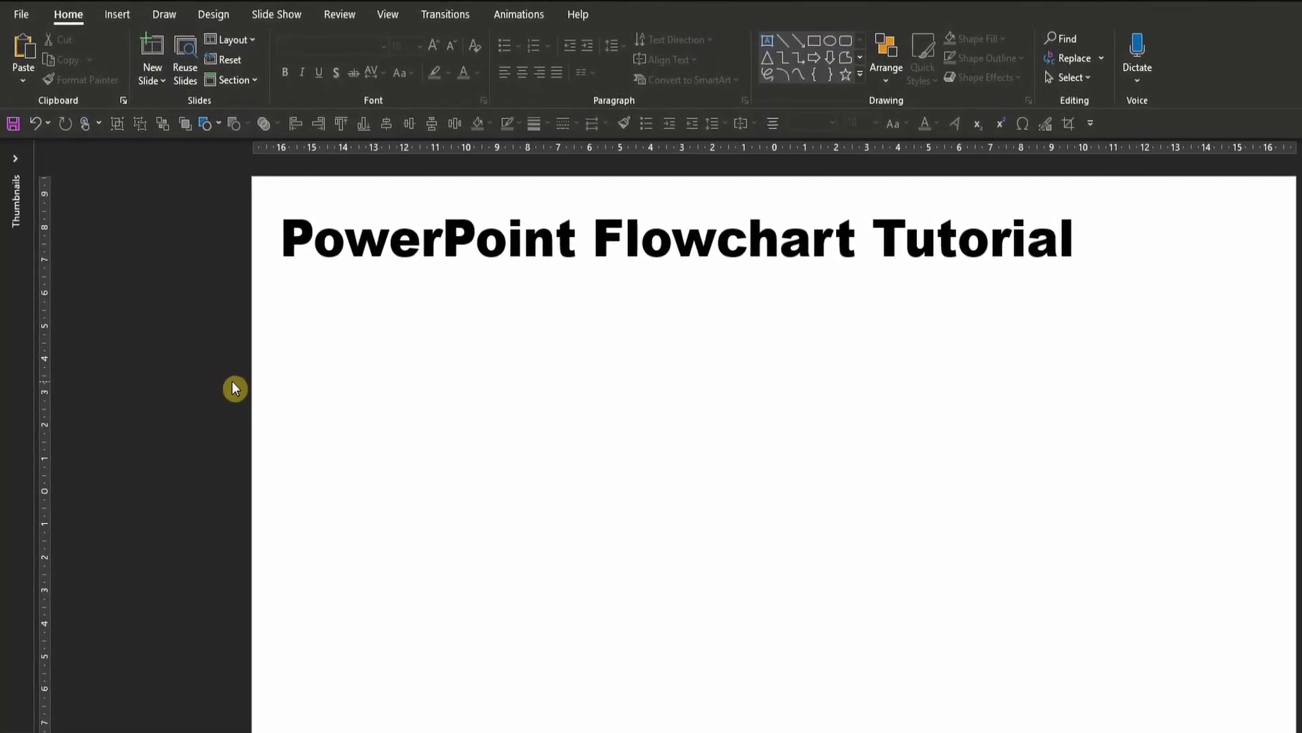
Bring up the Insert Shapes gallery showing its Flowchart set over slide 4
{"action": "left_click", "coordinate": [126, 16]}
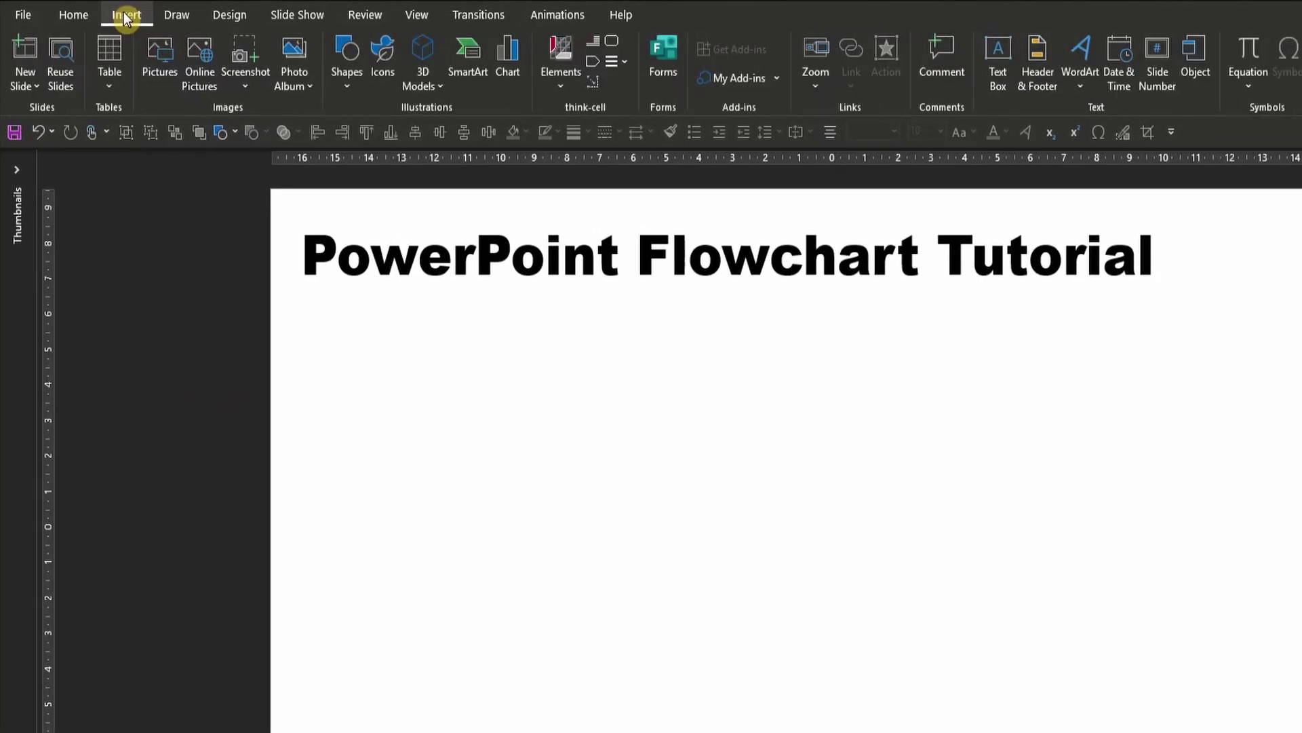
{"action": "left_click", "coordinate": [346, 87]}
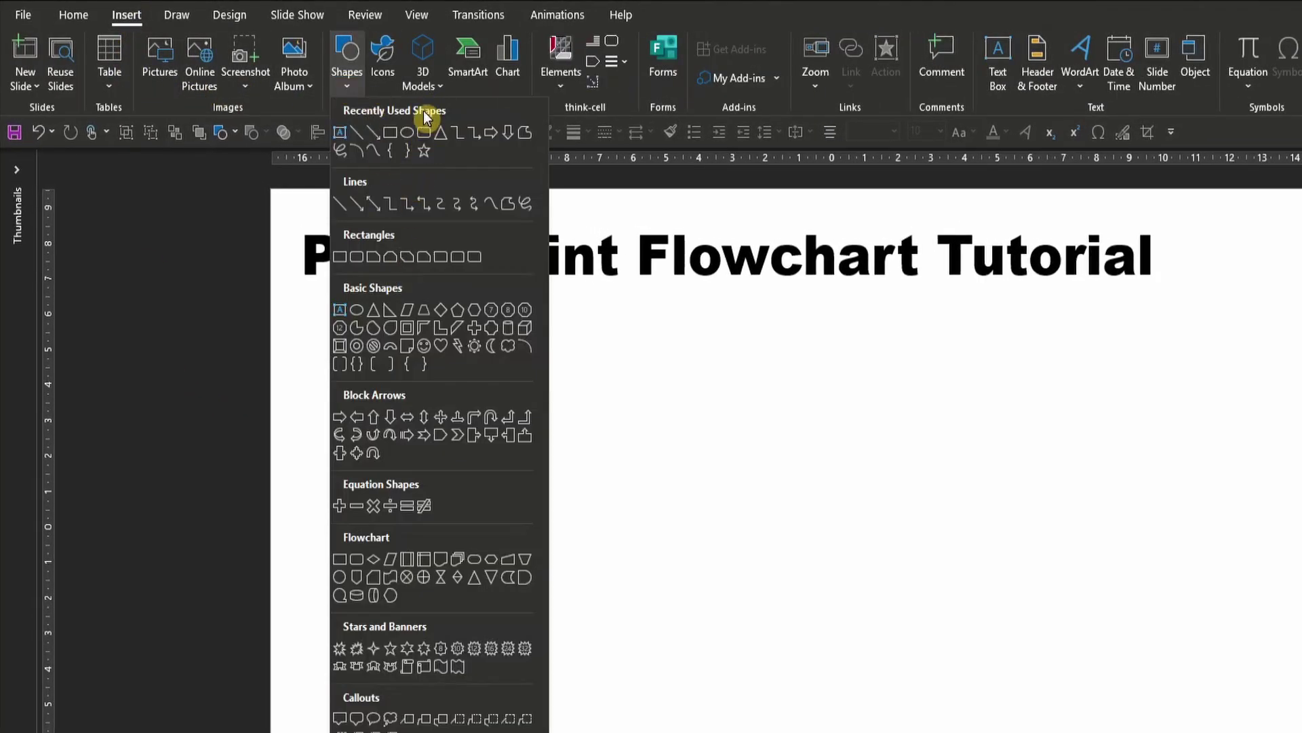
{"action": "key", "text": "Escape"}
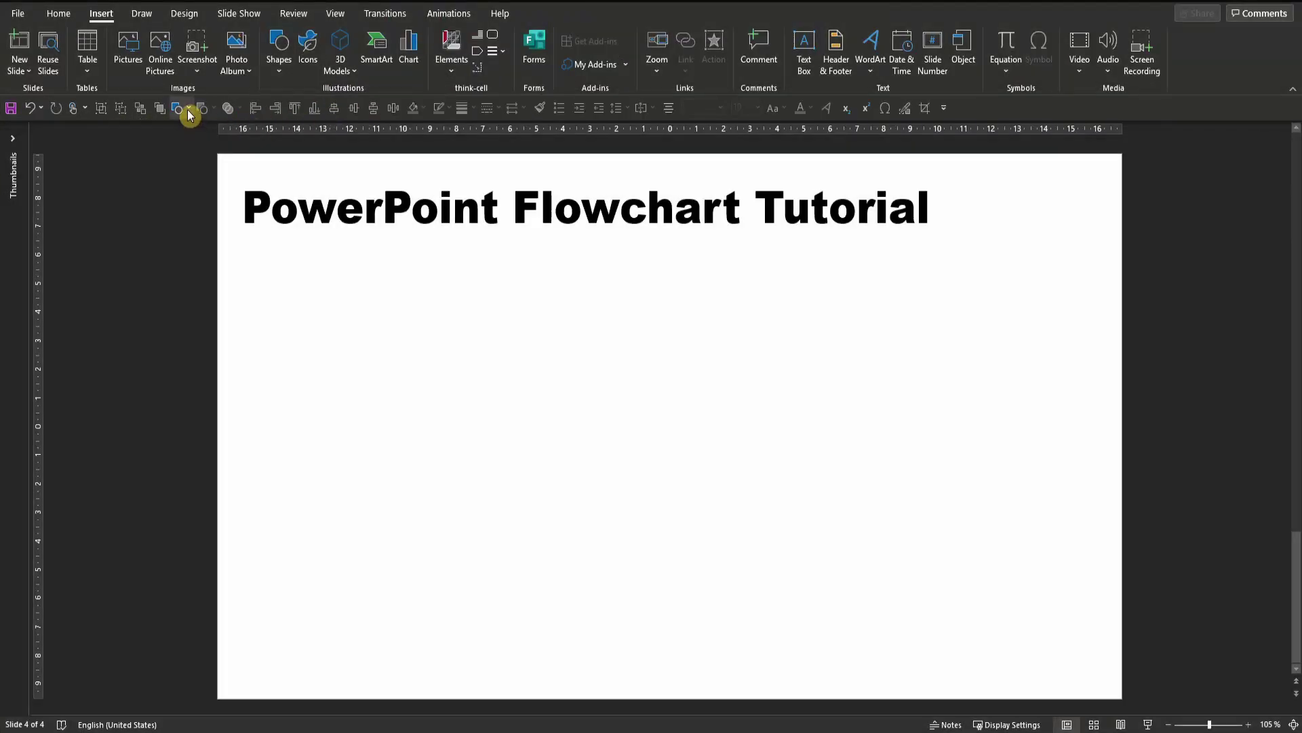
{"action": "left_click", "coordinate": [189, 115]}
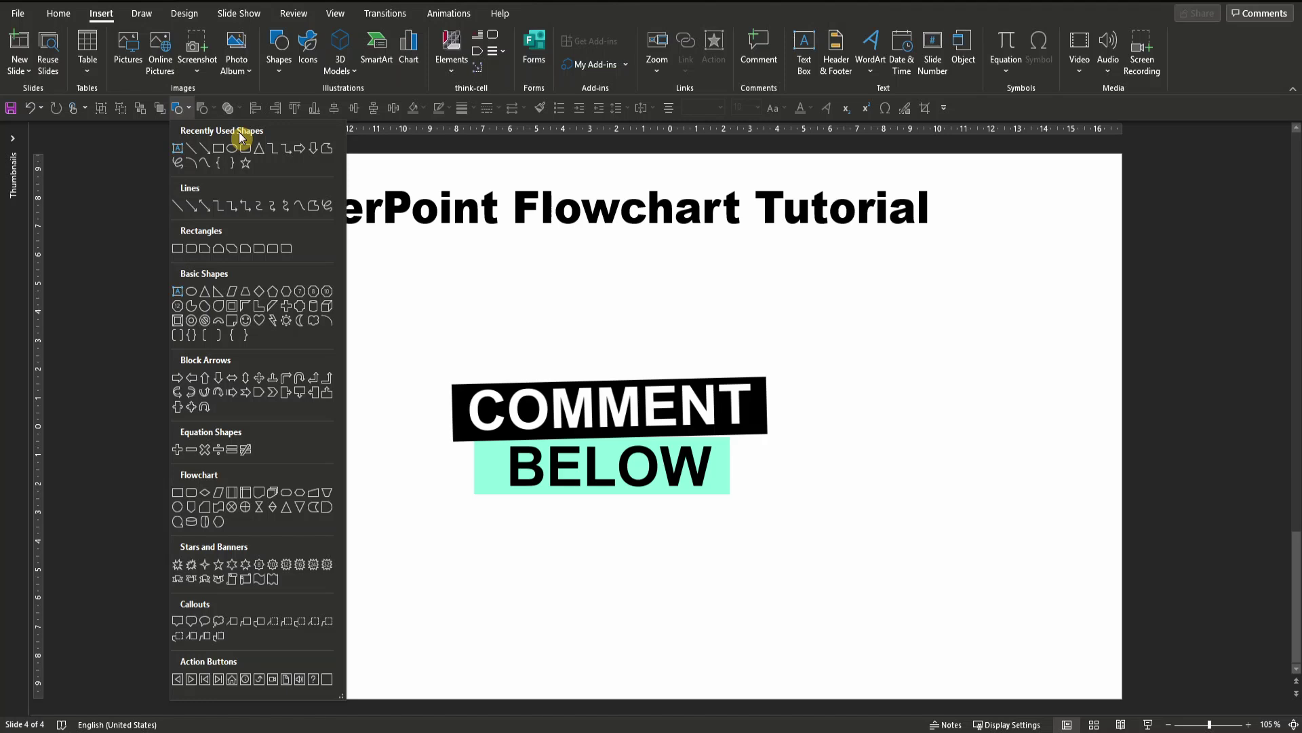
{"action": "left_click", "coordinate": [361, 288]}
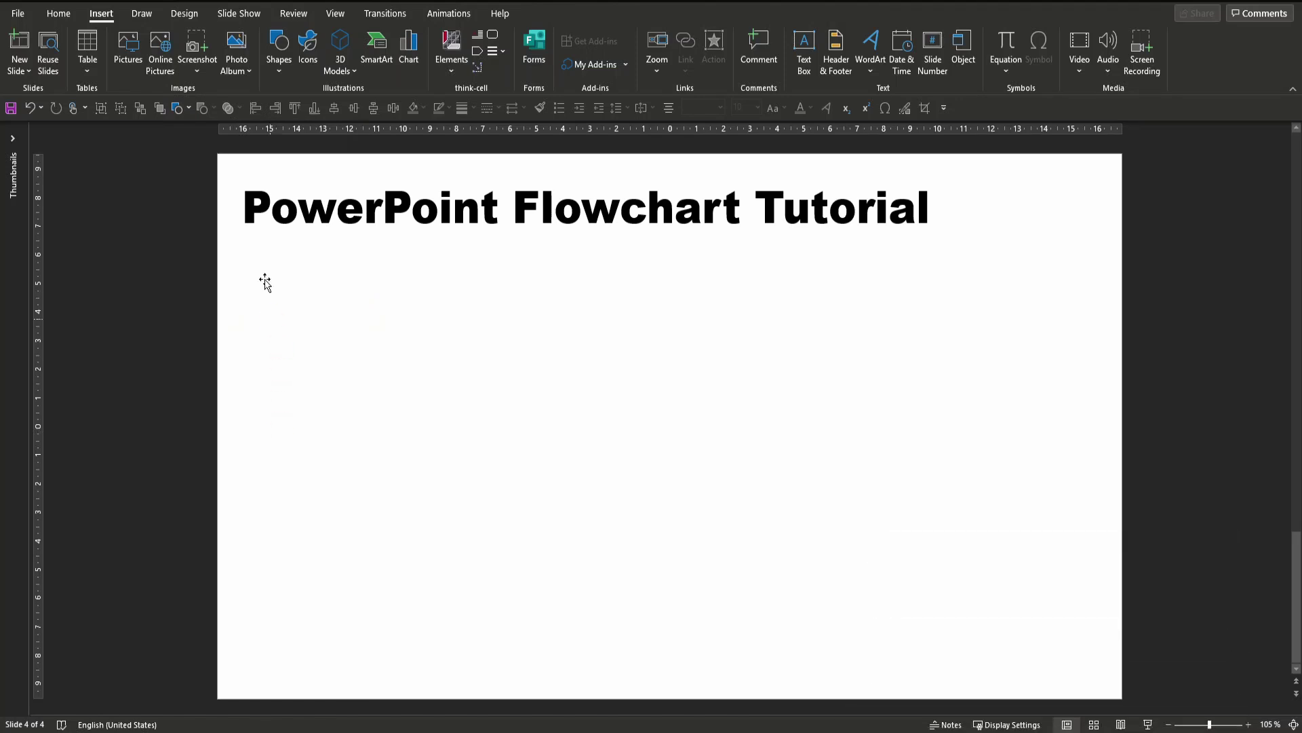
{"action": "left_click", "coordinate": [280, 59]}
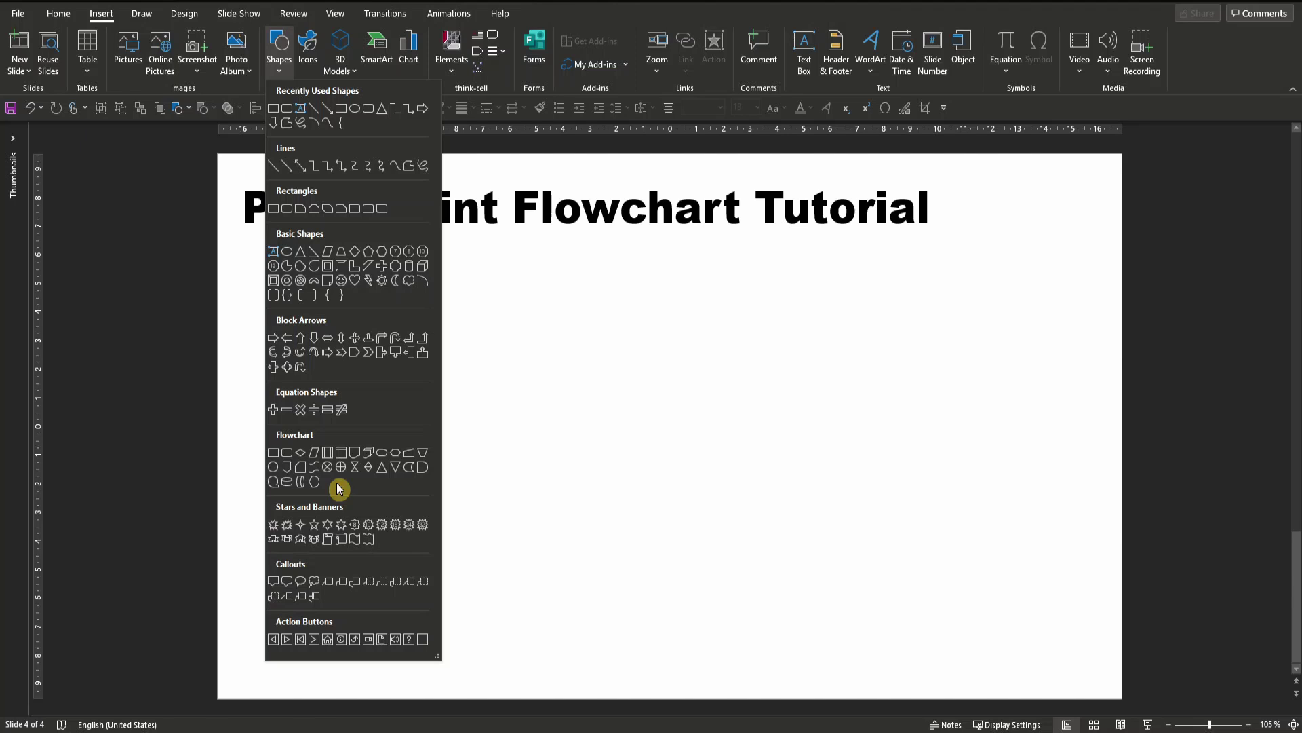
Draw a flowchart terminator shape labelled 'Start/end' with 10-point text
{"action": "left_click", "coordinate": [288, 453]}
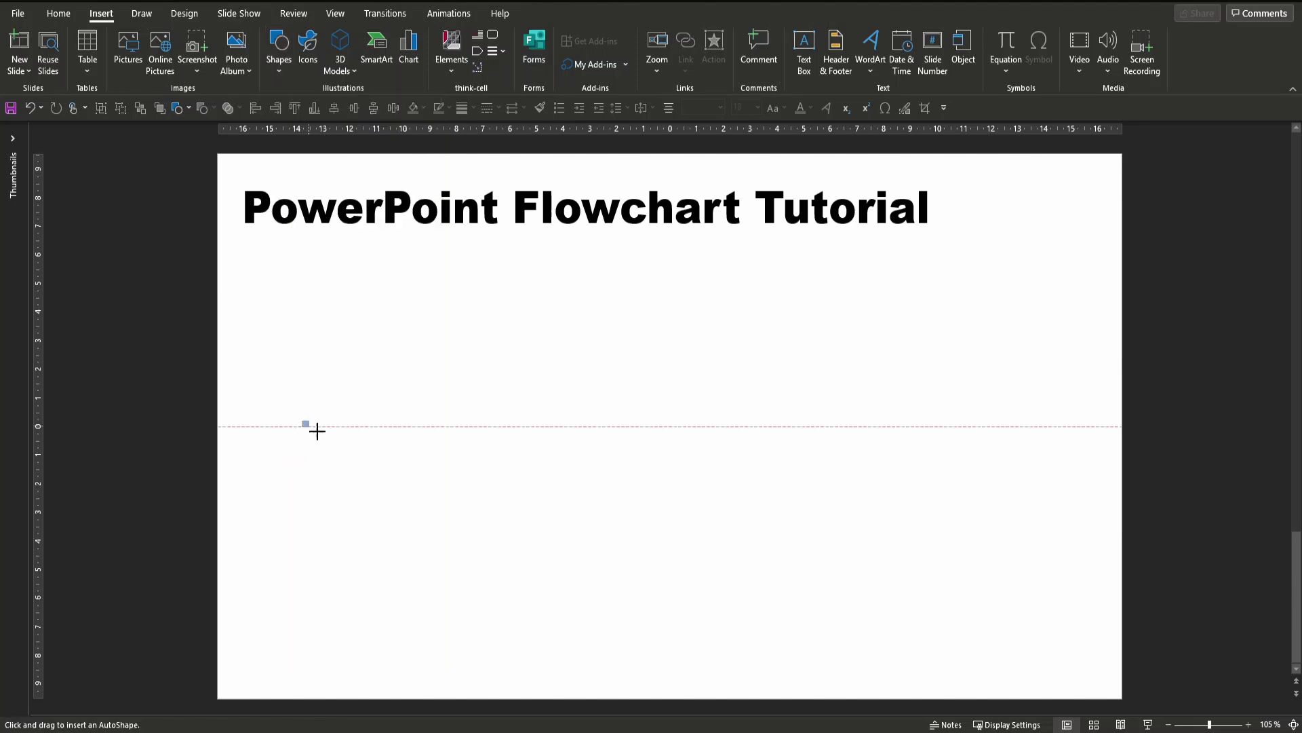
{"action": "left_click_drag", "start_coordinate": [324, 436], "coordinate": [381, 466]}
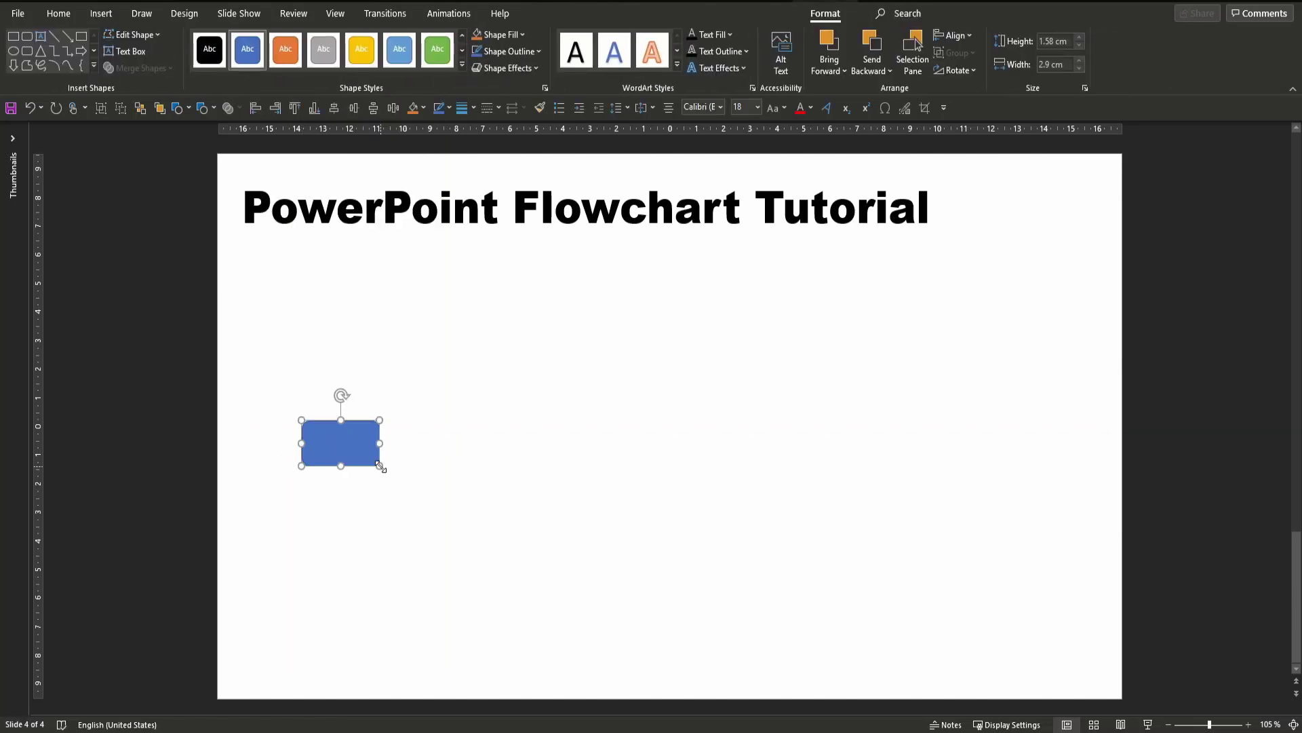
{"action": "type", "text": "Start/end"}
{"action": "left_click", "coordinate": [741, 108]}
{"action": "type", "text": "10"}
{"action": "key", "text": "Return"}
Give Start/end a white fill, 3 pt yellow outline and black text, resized to 1.17 × 2.08 cm
{"action": "left_click", "coordinate": [420, 108]}
{"action": "left_click", "coordinate": [411, 148]}
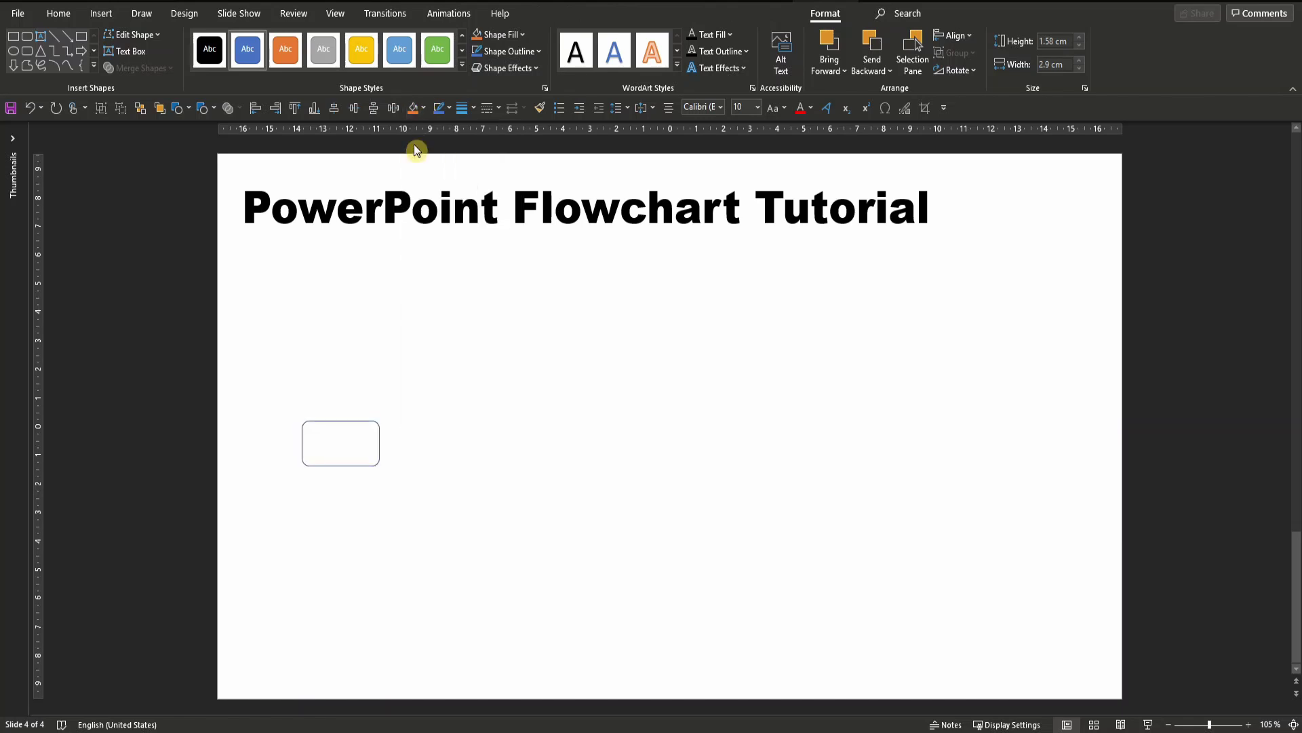
{"action": "left_click", "coordinate": [449, 108]}
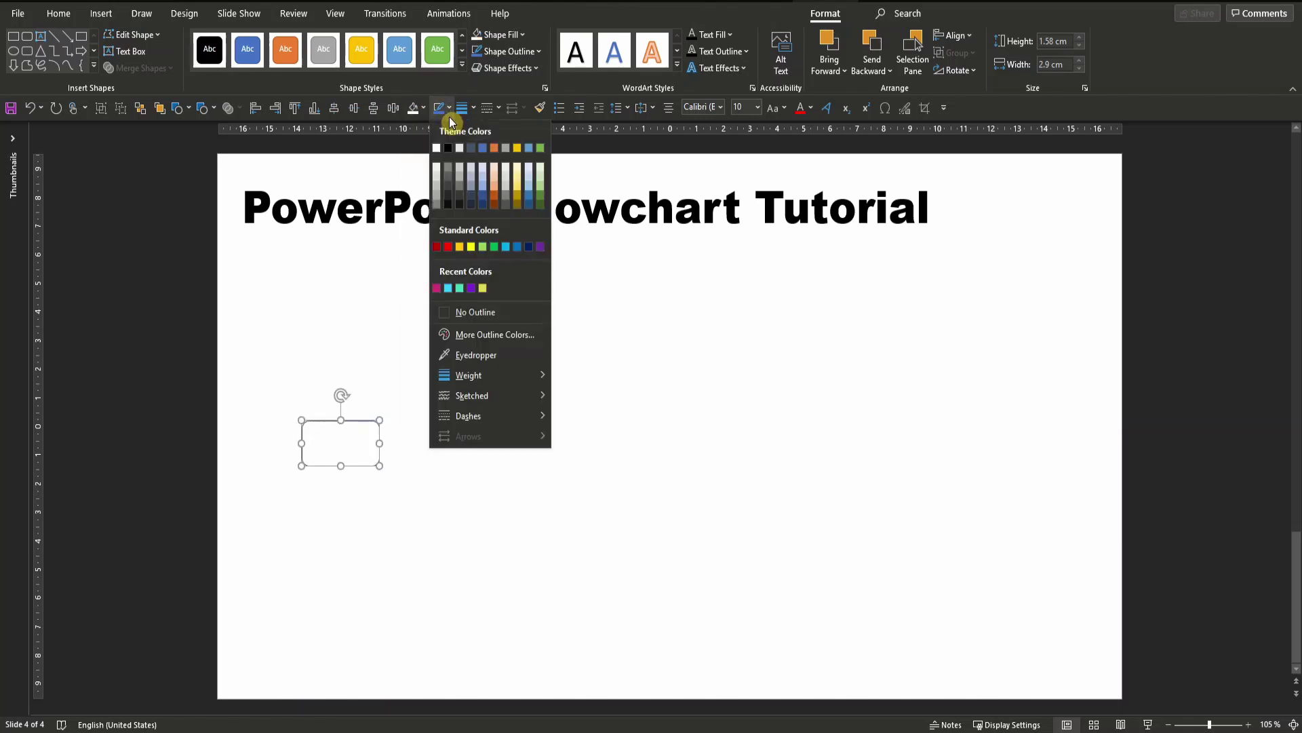
{"action": "left_click", "coordinate": [483, 289]}
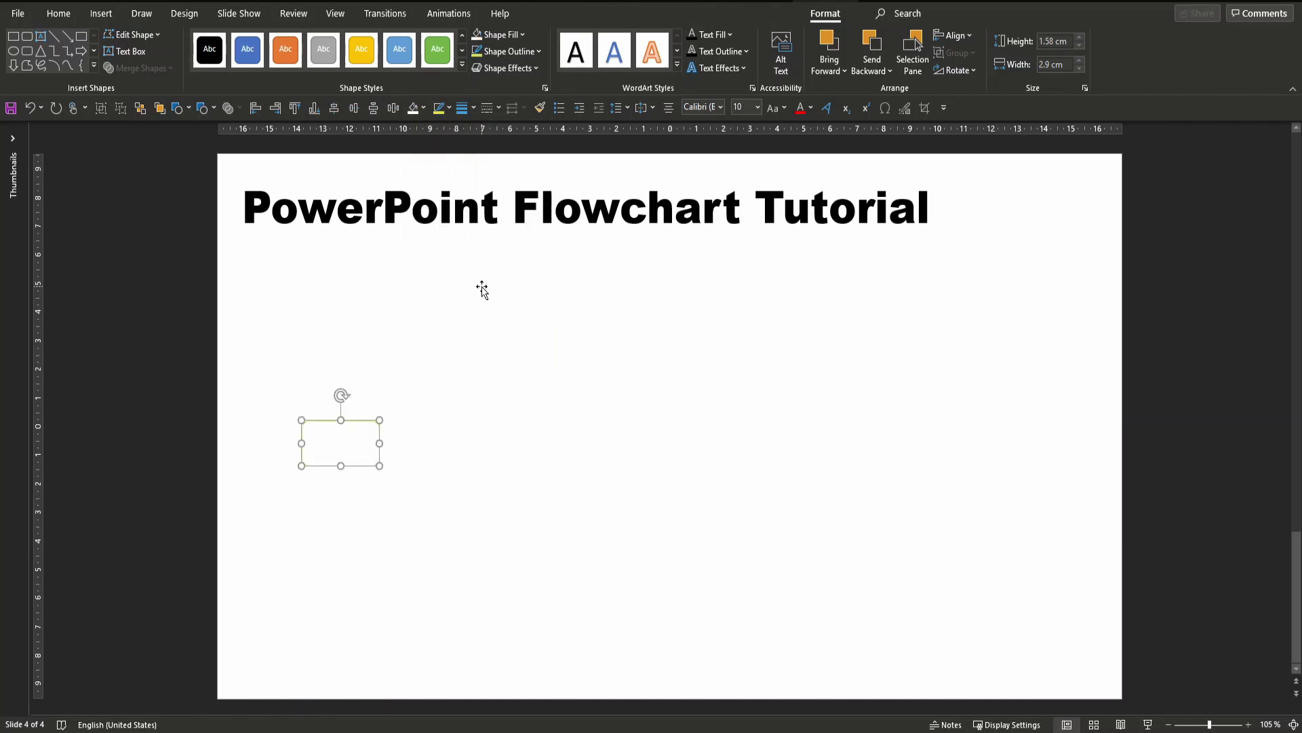
{"action": "left_click", "coordinate": [814, 113]}
{"action": "left_click", "coordinate": [814, 149]}
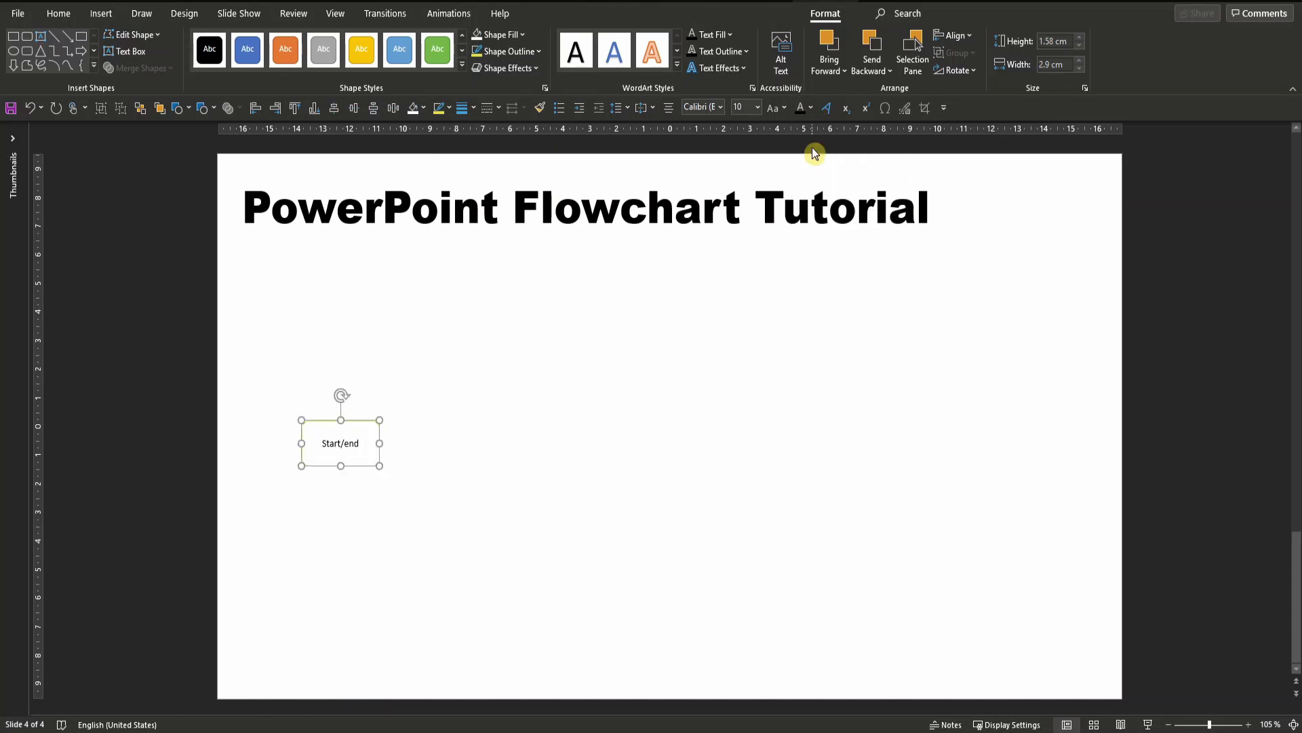
{"action": "left_click", "coordinate": [472, 110]}
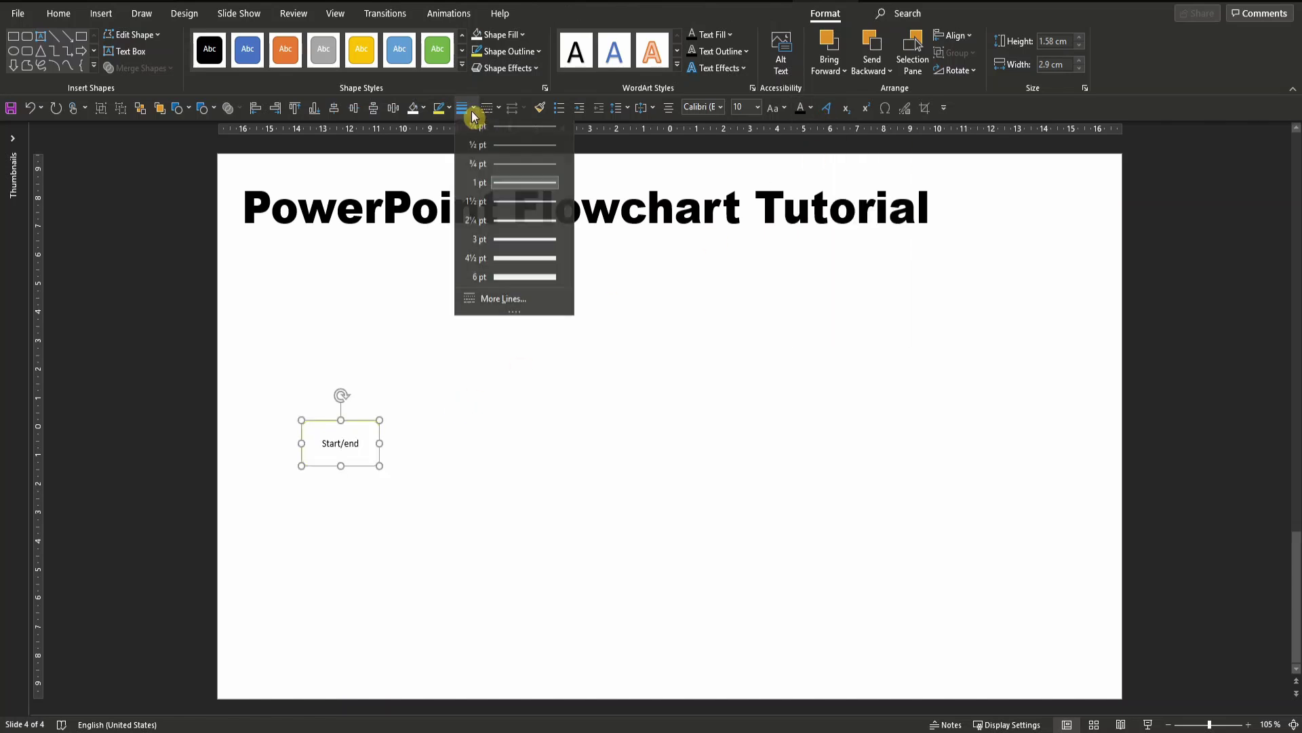
{"action": "left_click", "coordinate": [517, 242]}
{"action": "left_click_drag", "start_coordinate": [380, 420], "coordinate": [338, 676]}
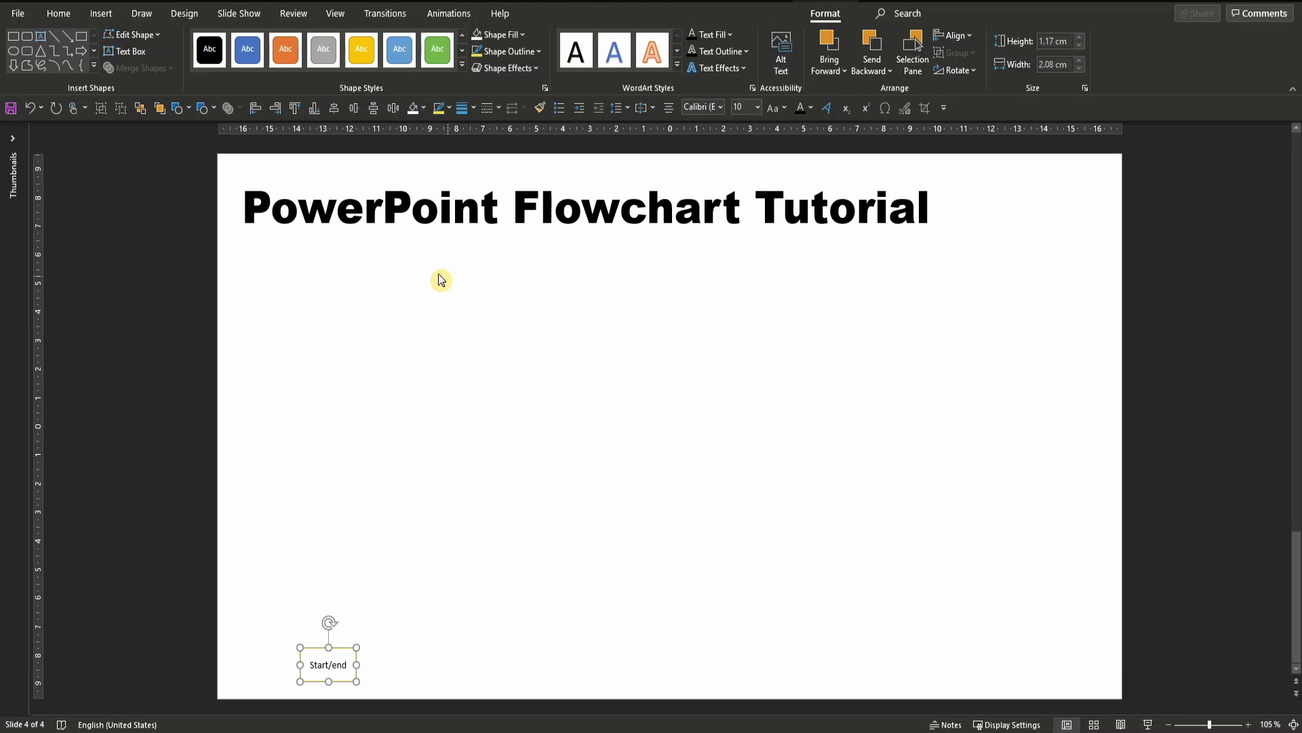
Draw a Flowchart: Process box labelled 'Process'
{"action": "left_click", "coordinate": [184, 107]}
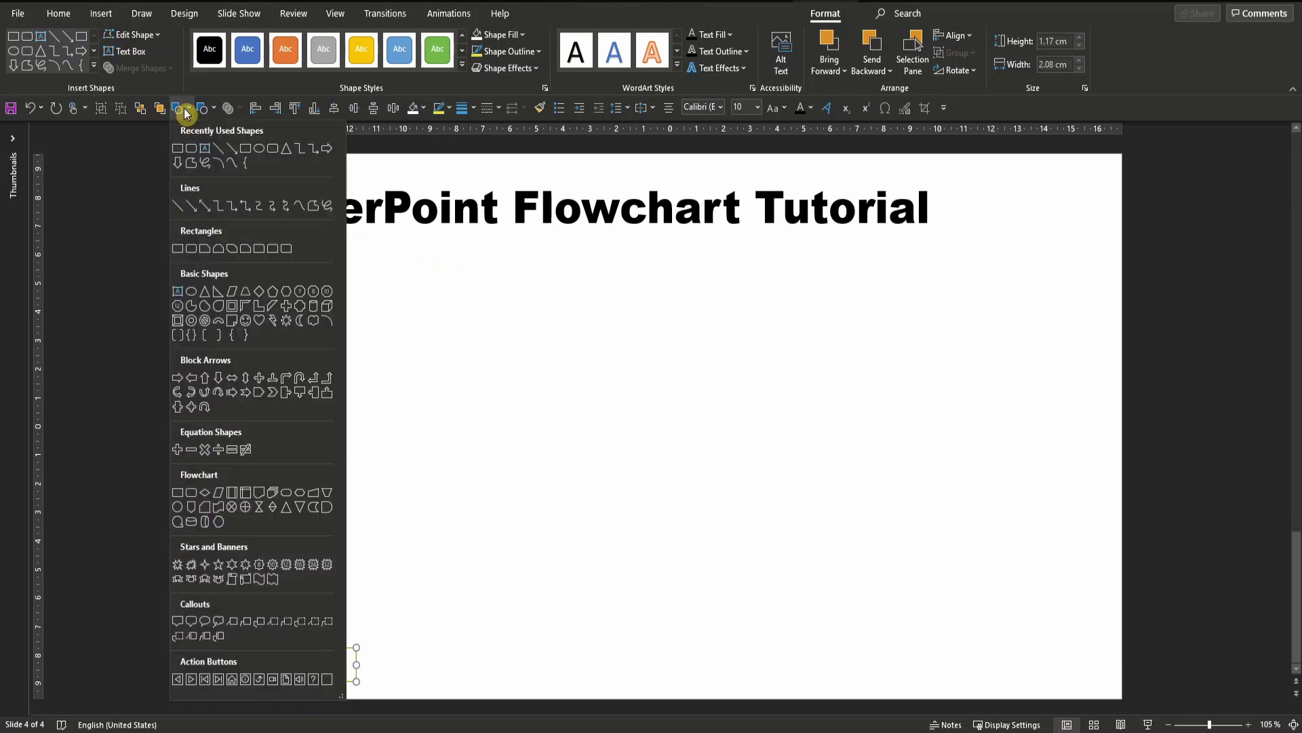
{"action": "left_click", "coordinate": [177, 154]}
{"action": "left_click_drag", "start_coordinate": [397, 487], "coordinate": [488, 544]}
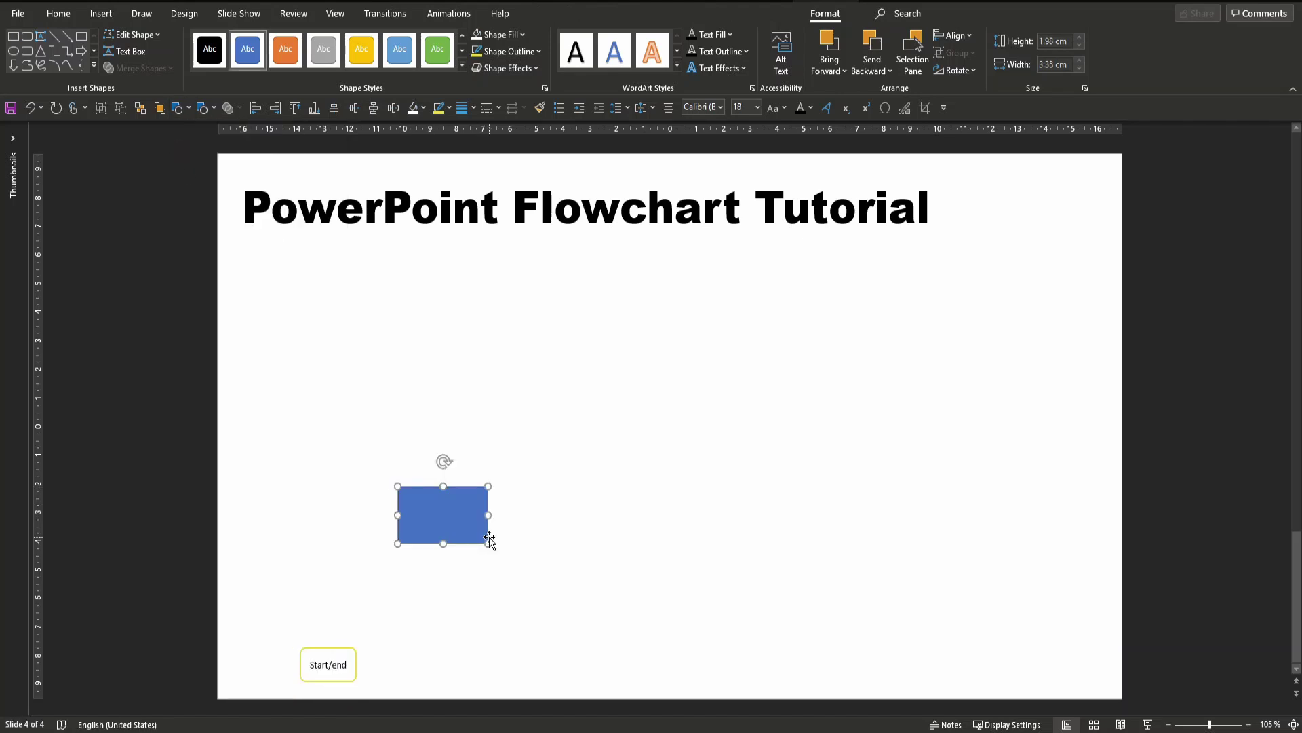
{"action": "type", "text": "Process"}
Make Process white with a purple outline and black 10 pt text, shrunk to 0.99 × 1.83 cm beside Start/end
{"action": "left_click", "coordinate": [416, 111]}
{"action": "left_click", "coordinate": [449, 109]}
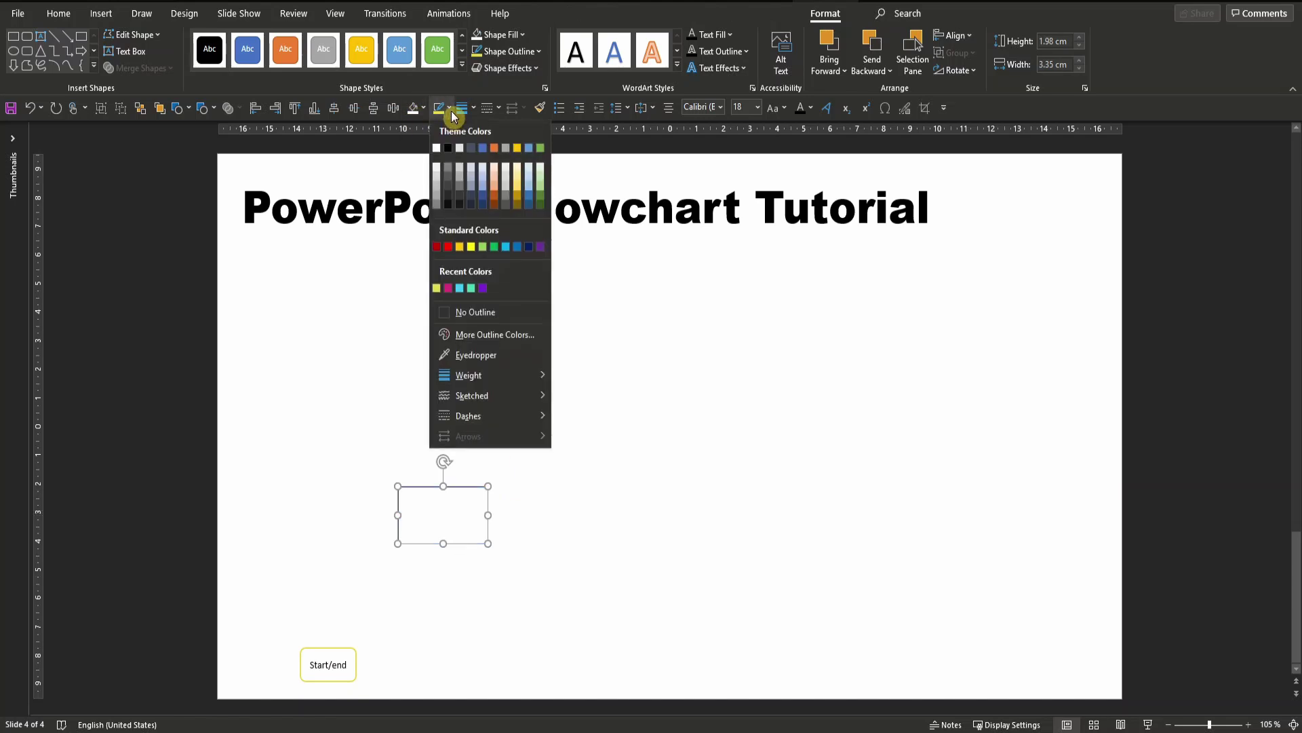
{"action": "left_click", "coordinate": [482, 288]}
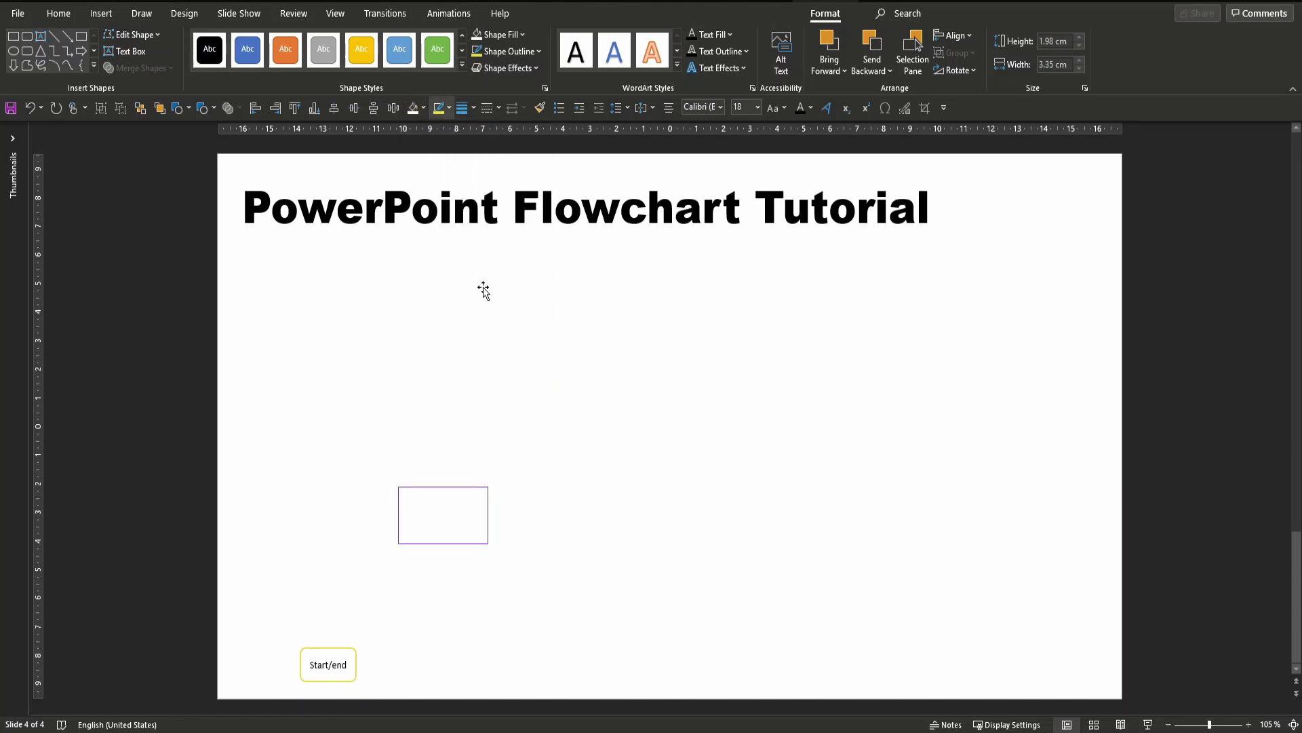
{"action": "left_click", "coordinate": [468, 107]}
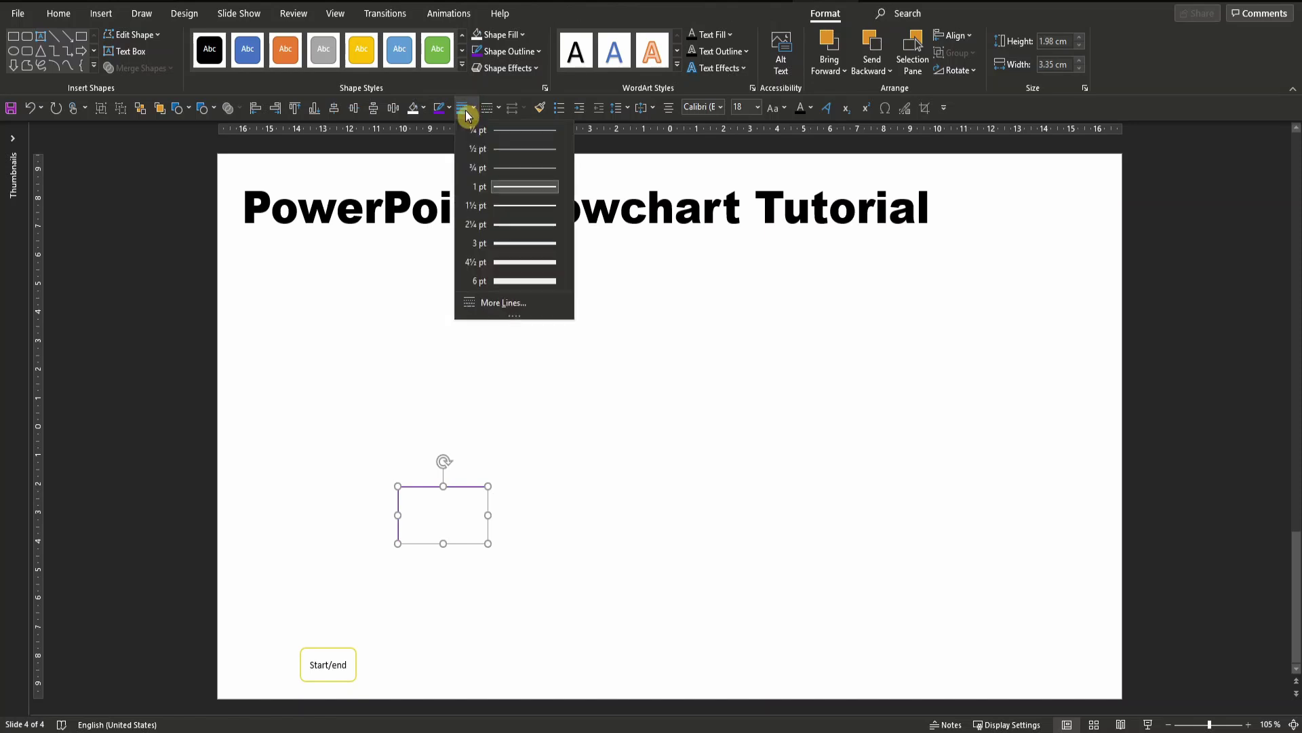
{"action": "double_click", "coordinate": [753, 106]}
{"action": "type", "text": "10"}
{"action": "left_click", "coordinate": [795, 108]}
{"action": "left_click", "coordinate": [801, 110]}
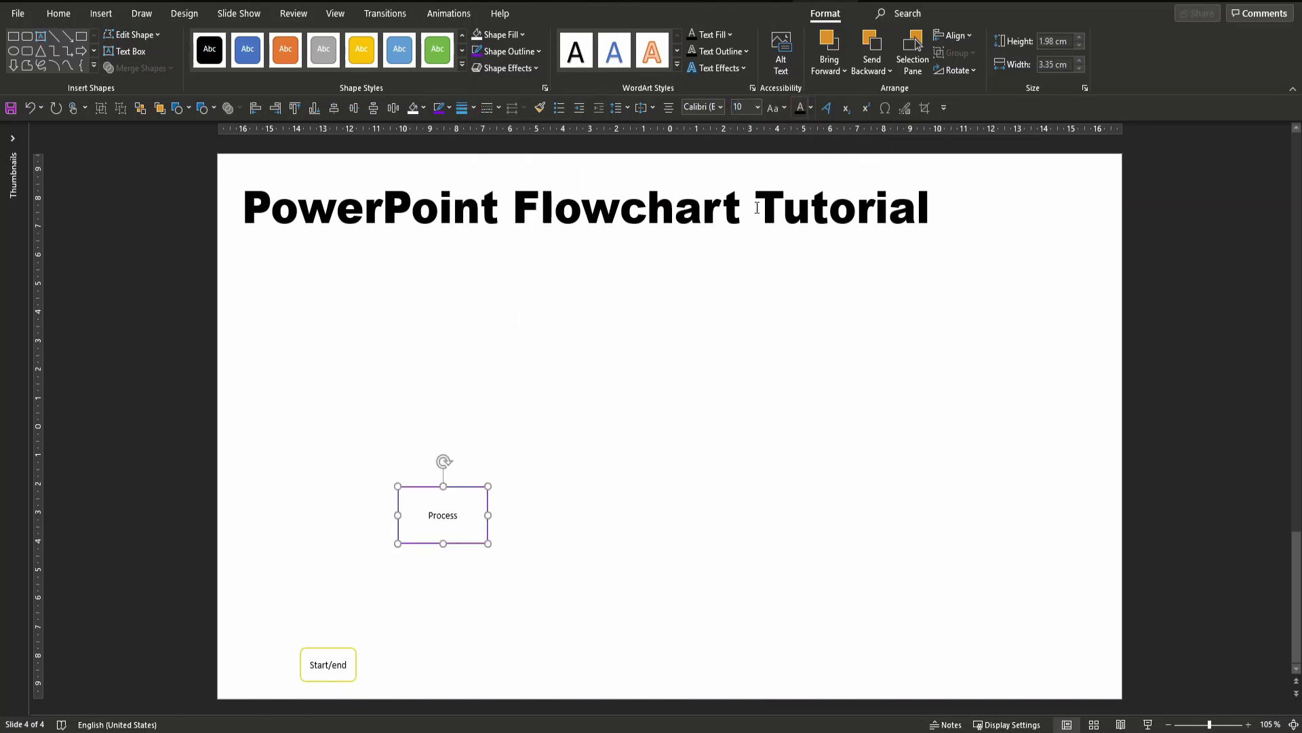
{"action": "left_click_drag", "start_coordinate": [488, 486], "coordinate": [387, 654]}
{"action": "left_click", "coordinate": [352, 678]}
{"action": "left_click", "coordinate": [386, 656], "text": "shift"}
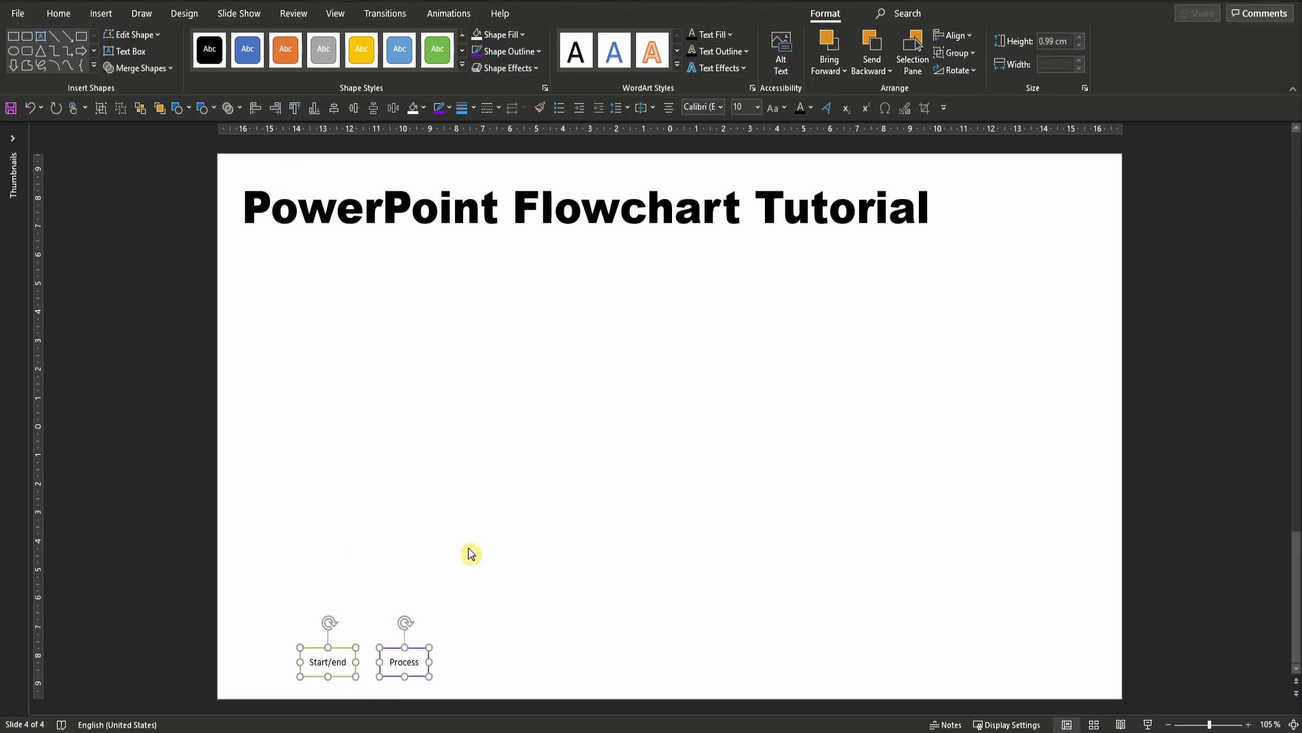
Draw a can-shaped cylinder labelled 'Data store'
{"action": "left_click", "coordinate": [183, 107]}
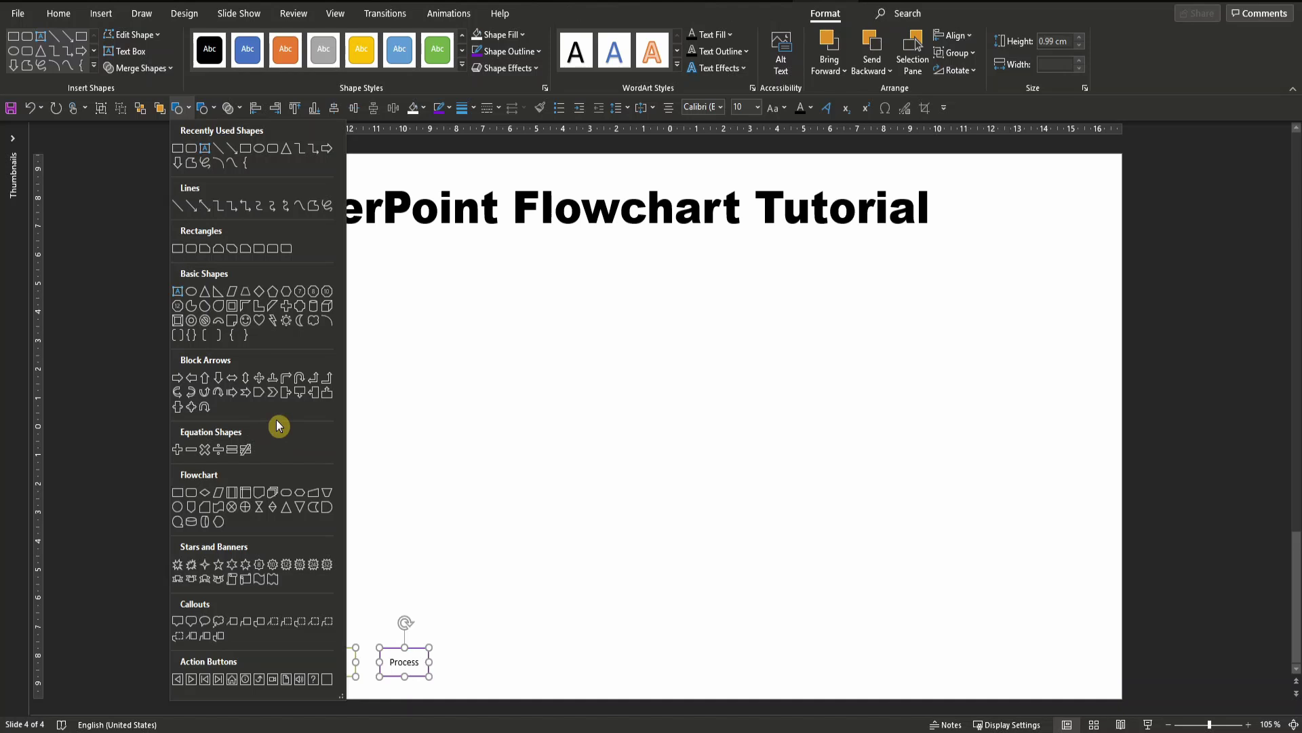
{"action": "left_click", "coordinate": [314, 306]}
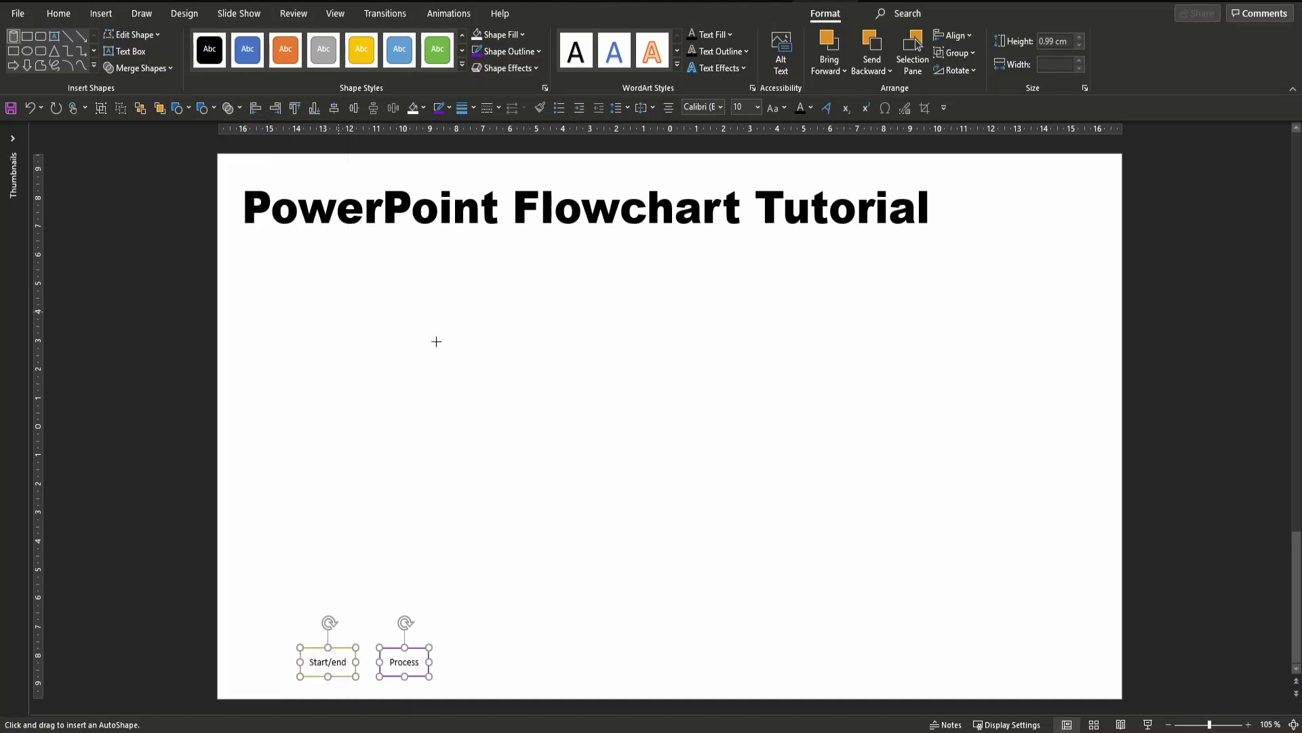
{"action": "left_click_drag", "start_coordinate": [400, 324], "coordinate": [458, 388]}
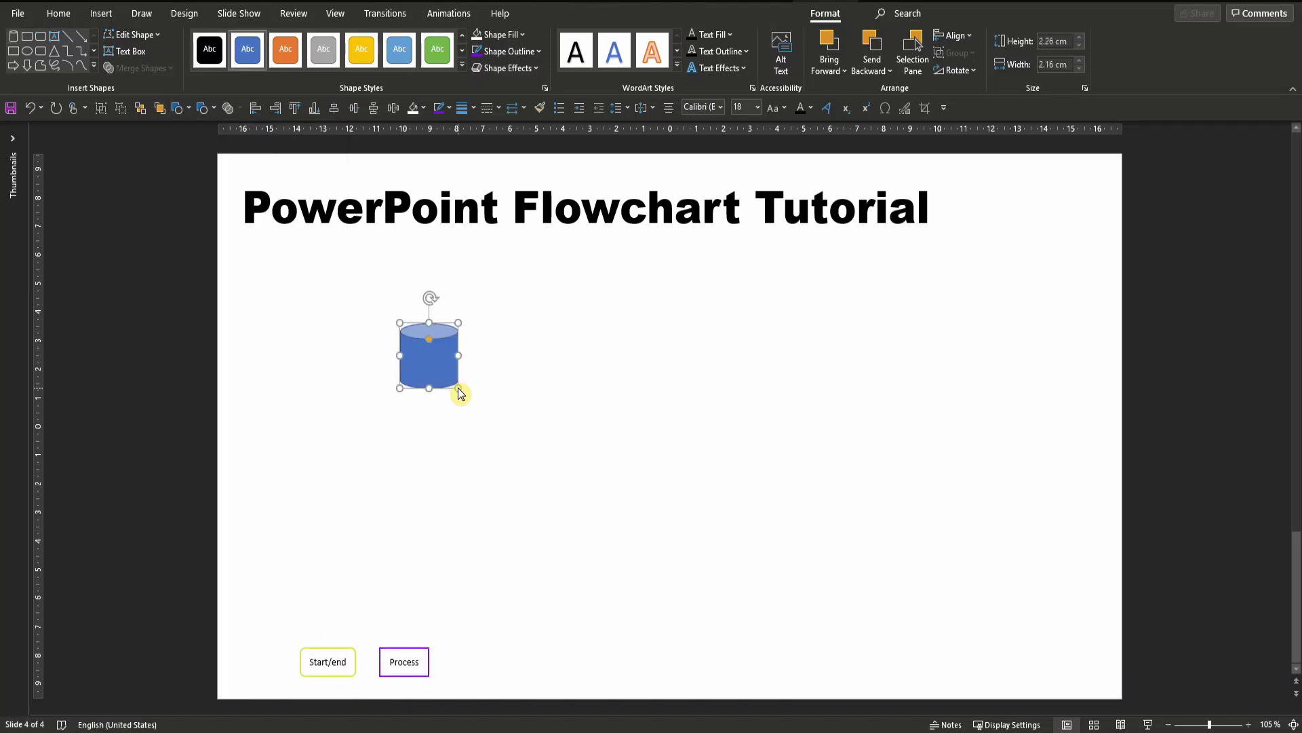
{"action": "type", "text": "Data stor"}
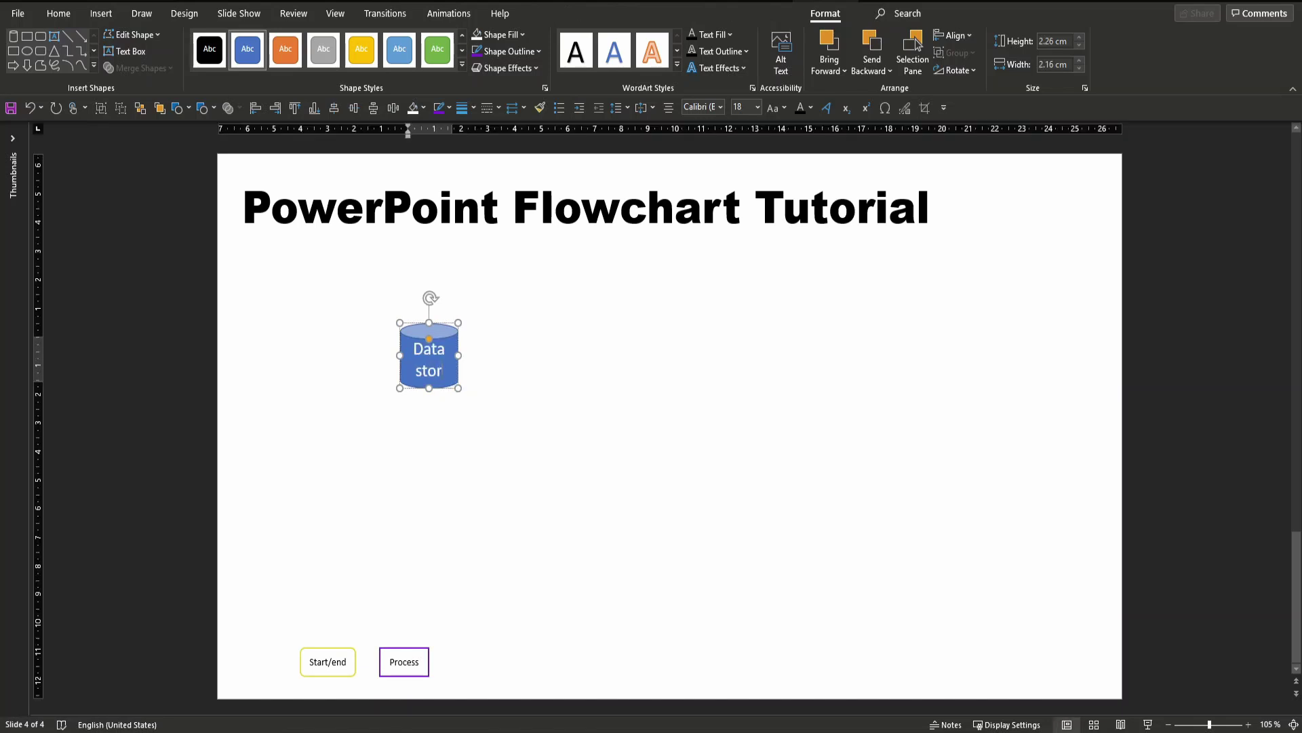
{"action": "type", "text": "e"}
{"action": "key", "text": "Escape"}
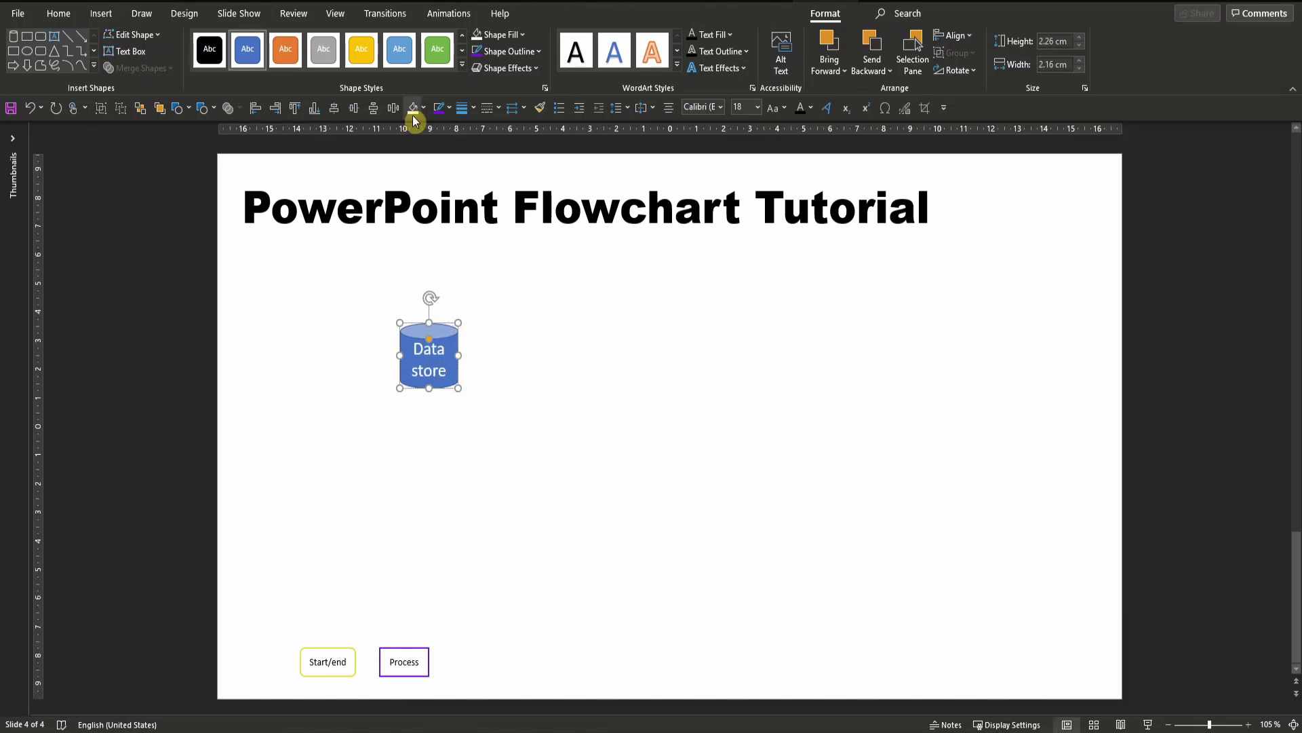
Remove its fill, add a thick teal outline and dark 10 pt text, shrink to 0.99 × 1.83 cm beside Process
{"action": "left_click", "coordinate": [414, 109]}
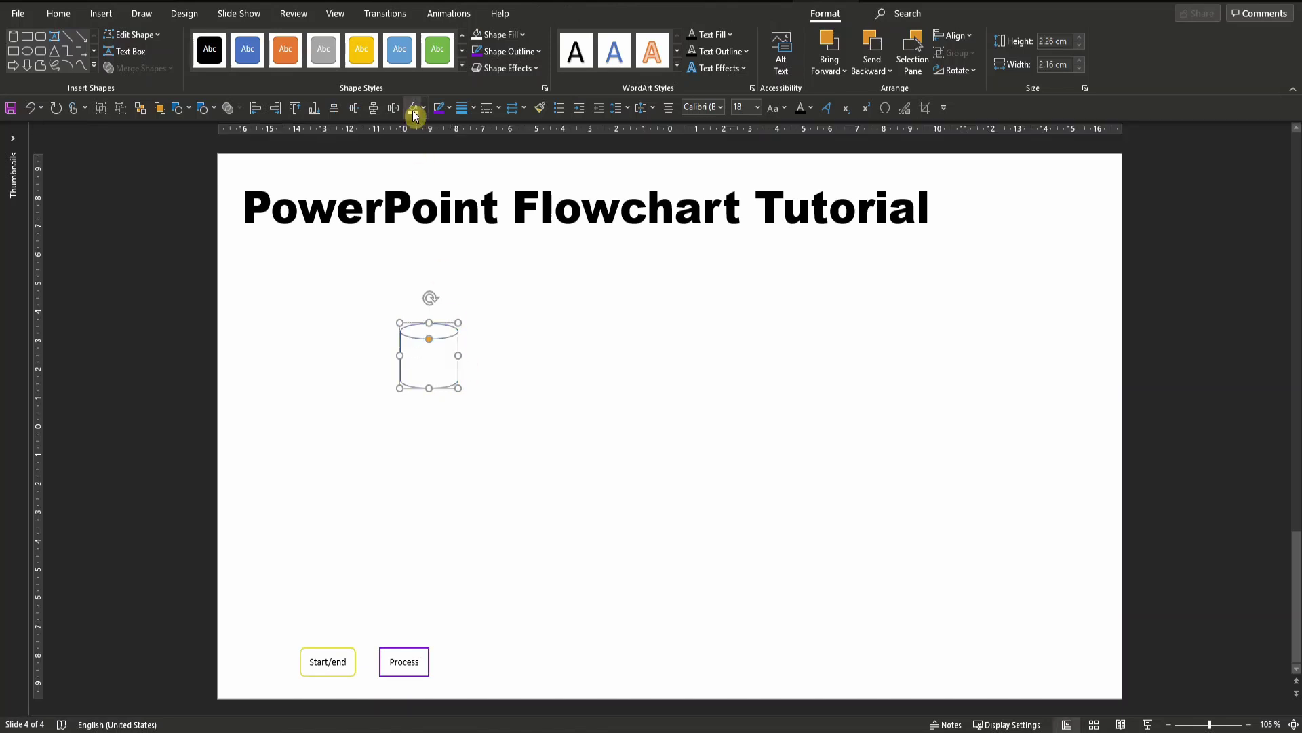
{"action": "left_click", "coordinate": [449, 108]}
{"action": "left_click", "coordinate": [493, 289]}
{"action": "left_click", "coordinate": [462, 108]}
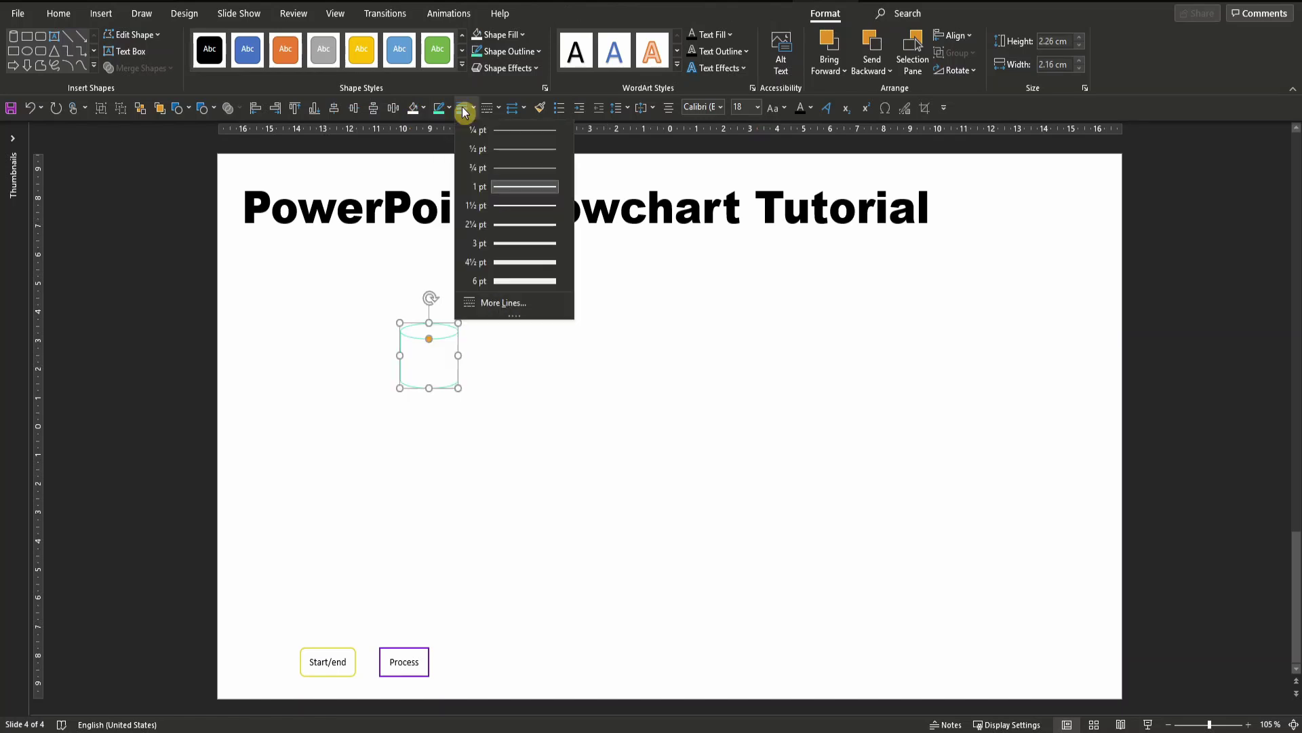
{"action": "left_click", "coordinate": [523, 224]}
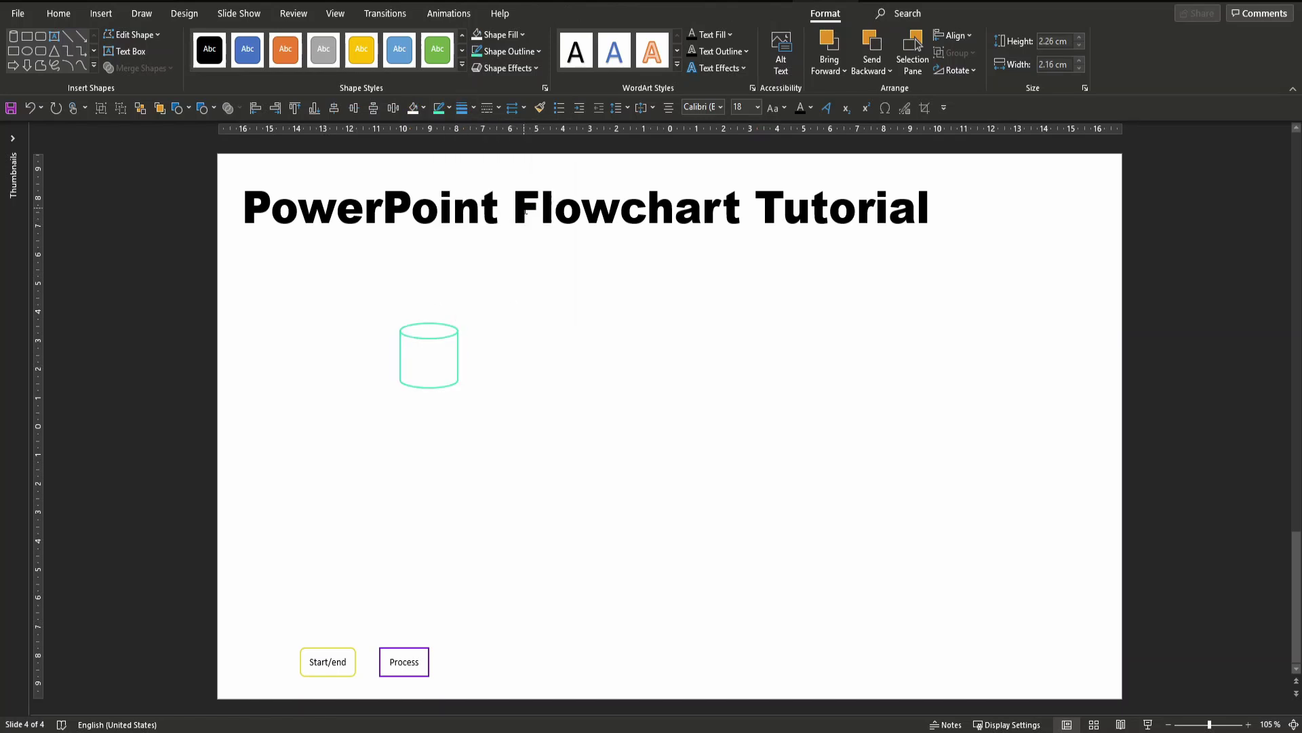
{"action": "left_click", "coordinate": [801, 110]}
{"action": "left_click", "coordinate": [749, 108]}
{"action": "type", "text": "10"}
{"action": "key", "text": "Return"}
{"action": "left_click_drag", "start_coordinate": [457, 388], "coordinate": [473, 666]}
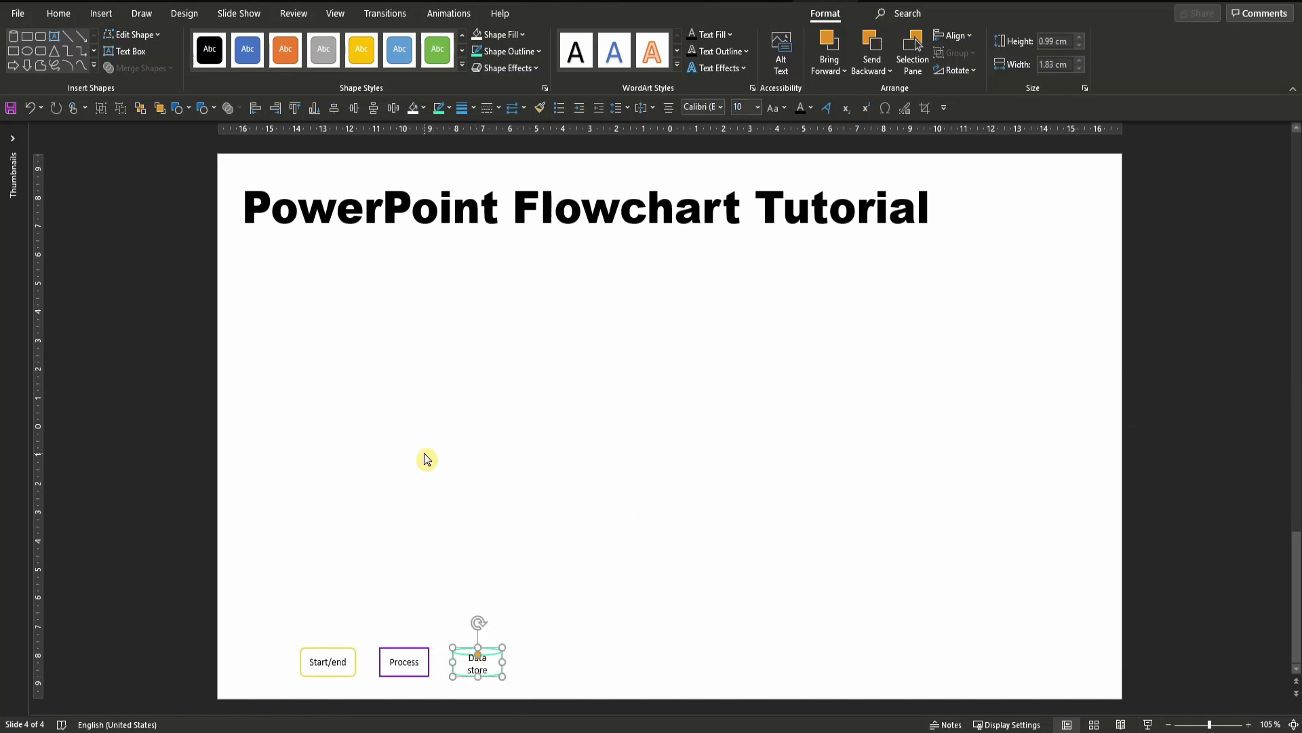
Draw a Flowchart: Data parallelogram labelled 'Input/Output'
{"action": "left_click", "coordinate": [178, 108]}
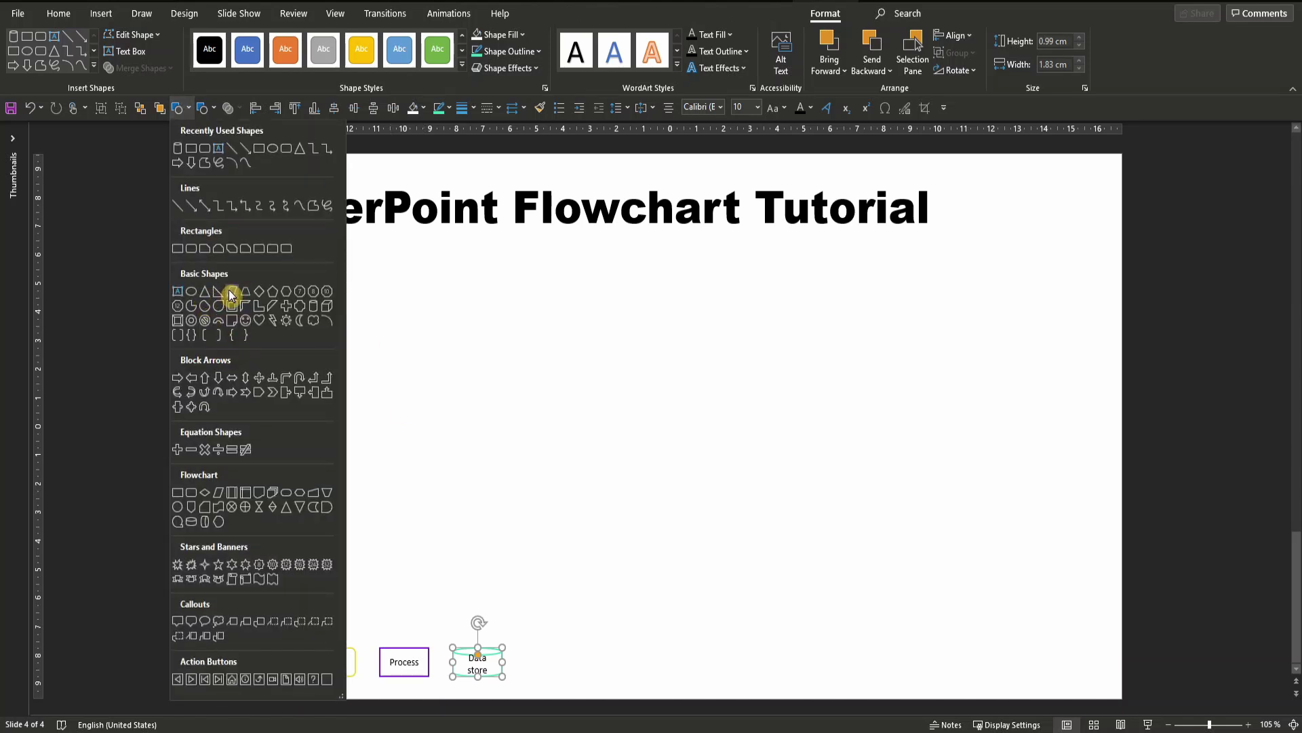
{"action": "left_click", "coordinate": [218, 496]}
{"action": "left_click_drag", "start_coordinate": [396, 392], "coordinate": [466, 432]}
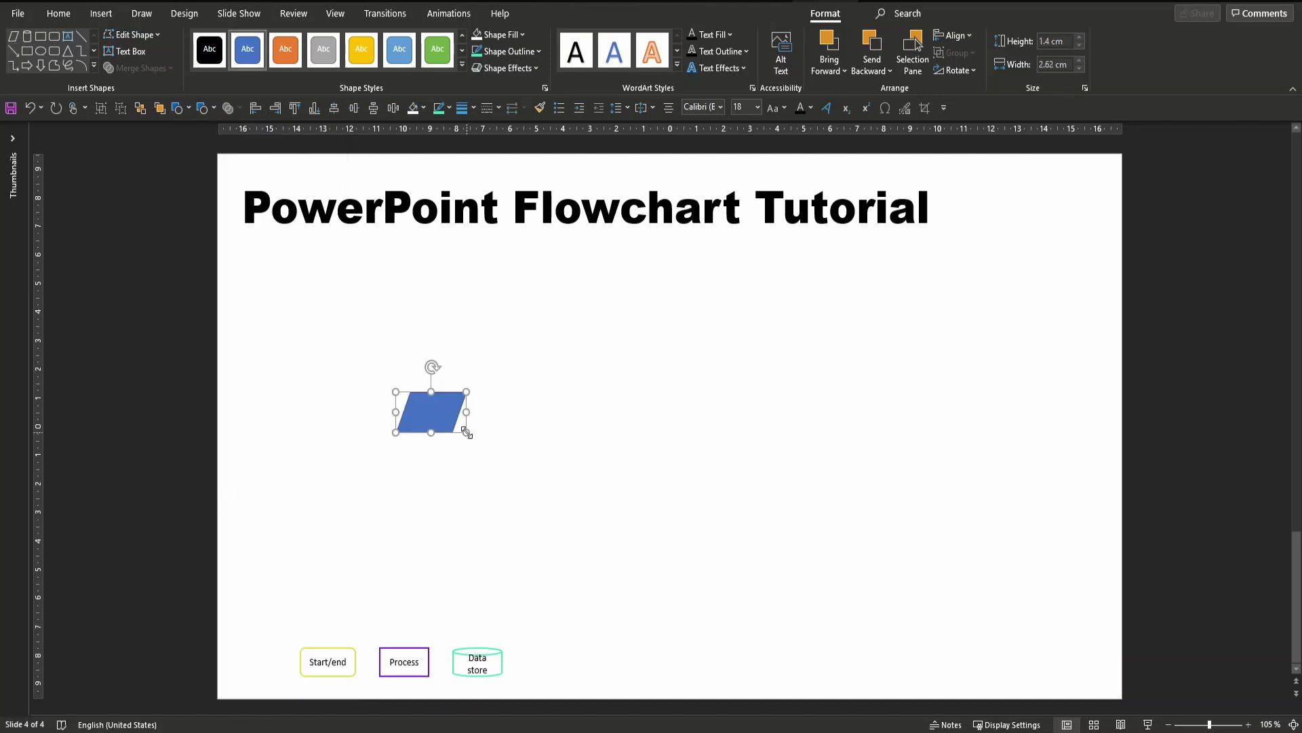
{"action": "type", "text": "In"}
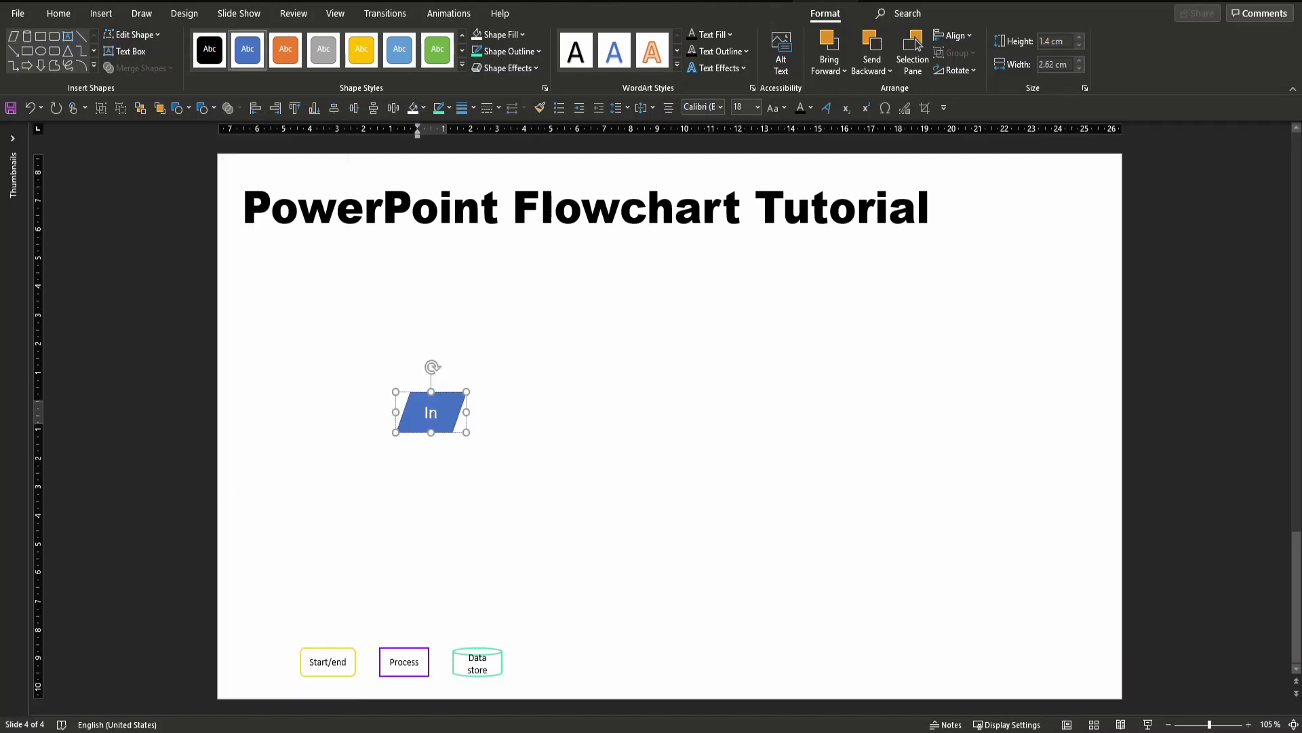
{"action": "type", "text": "put/Output"}
{"action": "key", "text": "Escape"}
Set No Fill, a thicker light-blue outline, dark 10 pt text, and place it beside Data store
{"action": "left_click", "coordinate": [414, 108]}
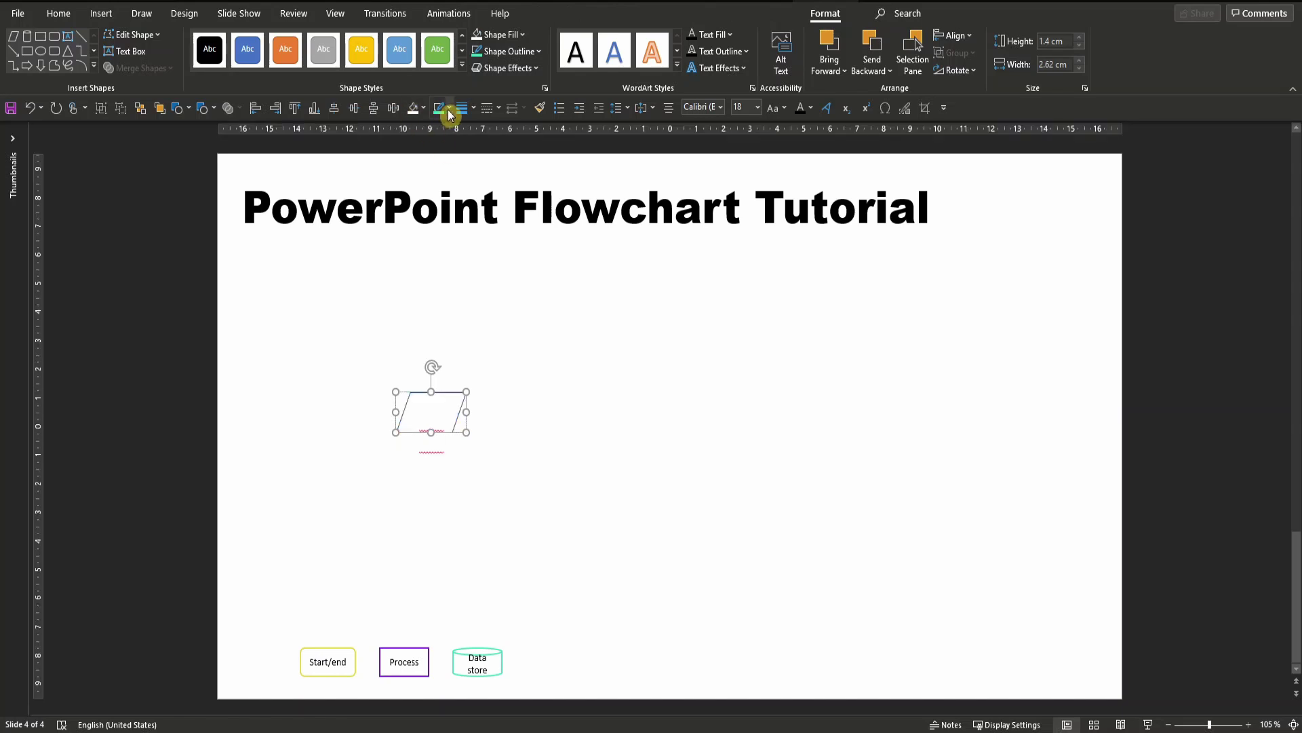
{"action": "left_click", "coordinate": [448, 108]}
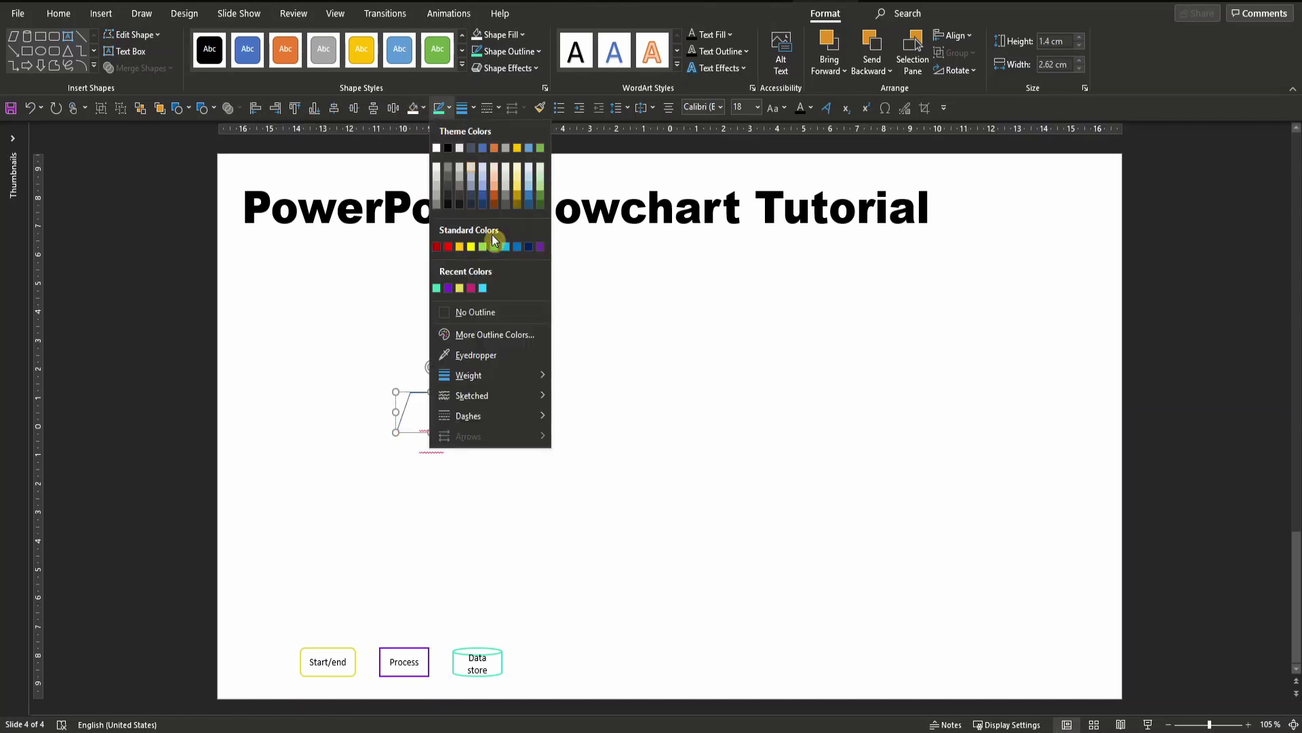
{"action": "left_click", "coordinate": [487, 289]}
{"action": "left_click", "coordinate": [462, 108]}
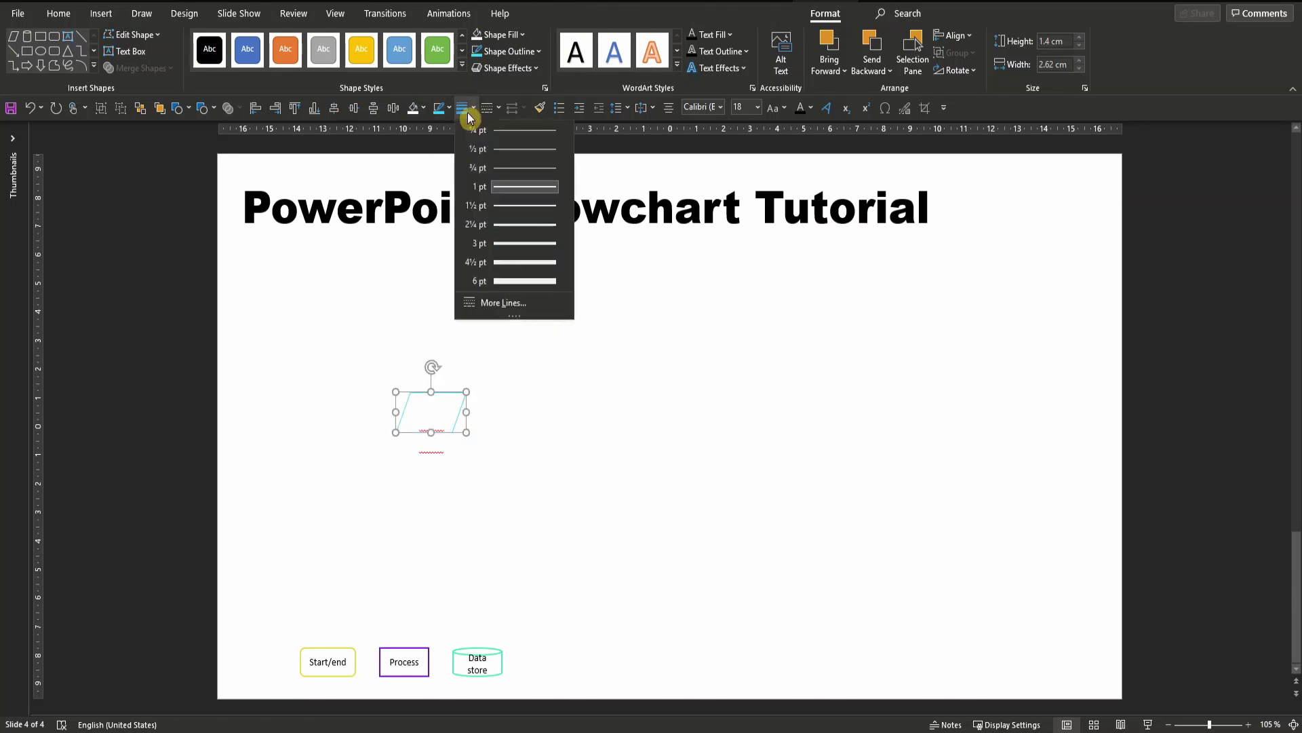
{"action": "left_click", "coordinate": [527, 218]}
{"action": "left_click", "coordinate": [800, 107]}
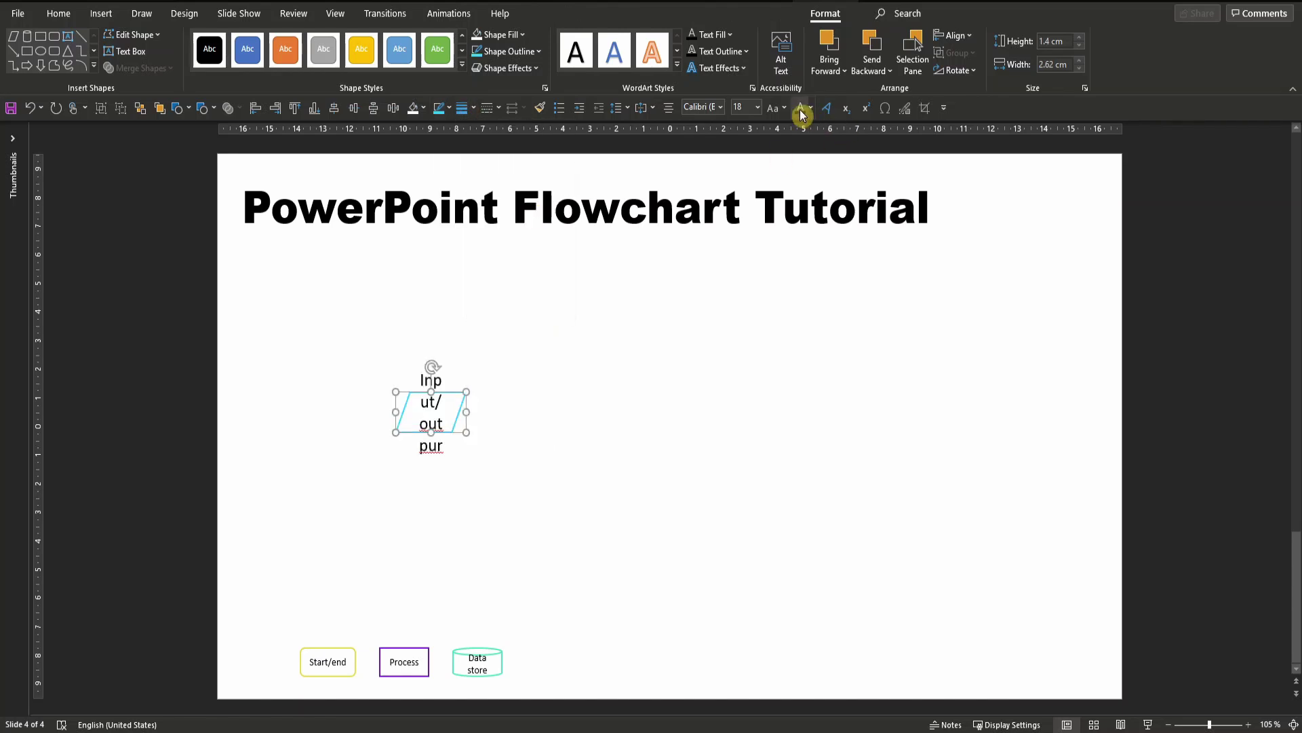
{"action": "left_click", "coordinate": [741, 107]}
{"action": "type", "text": "10"}
{"action": "key", "text": "Return"}
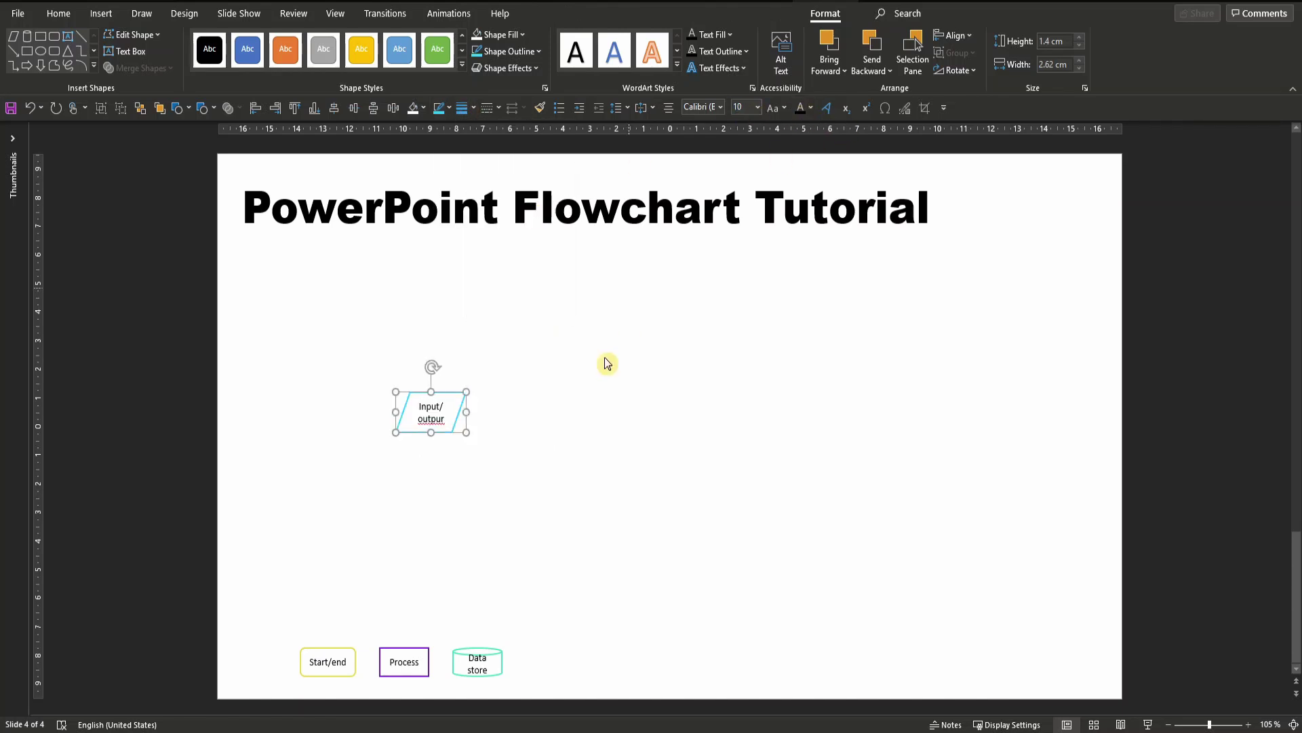
{"action": "left_click_drag", "start_coordinate": [454, 386], "coordinate": [578, 648]}
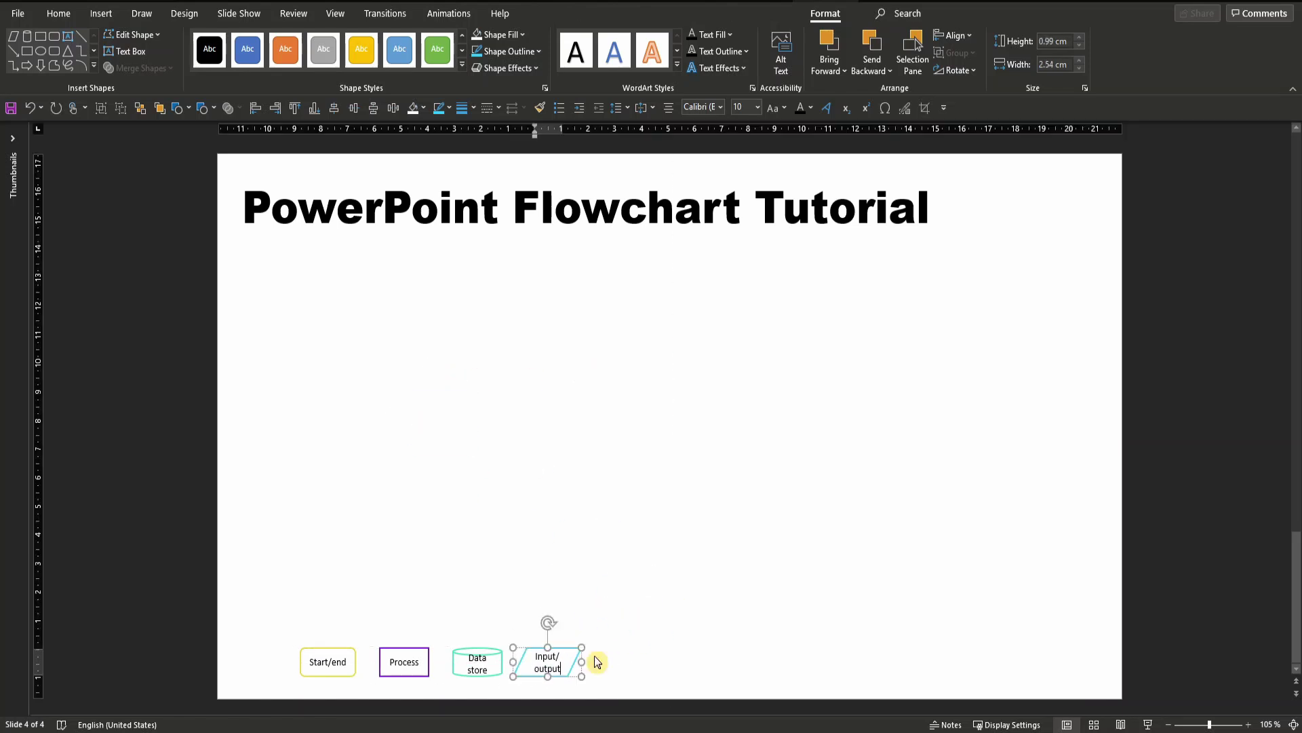
Draw a diamond labelled 'Decision' with 10 pt text
{"action": "left_click", "coordinate": [180, 107]}
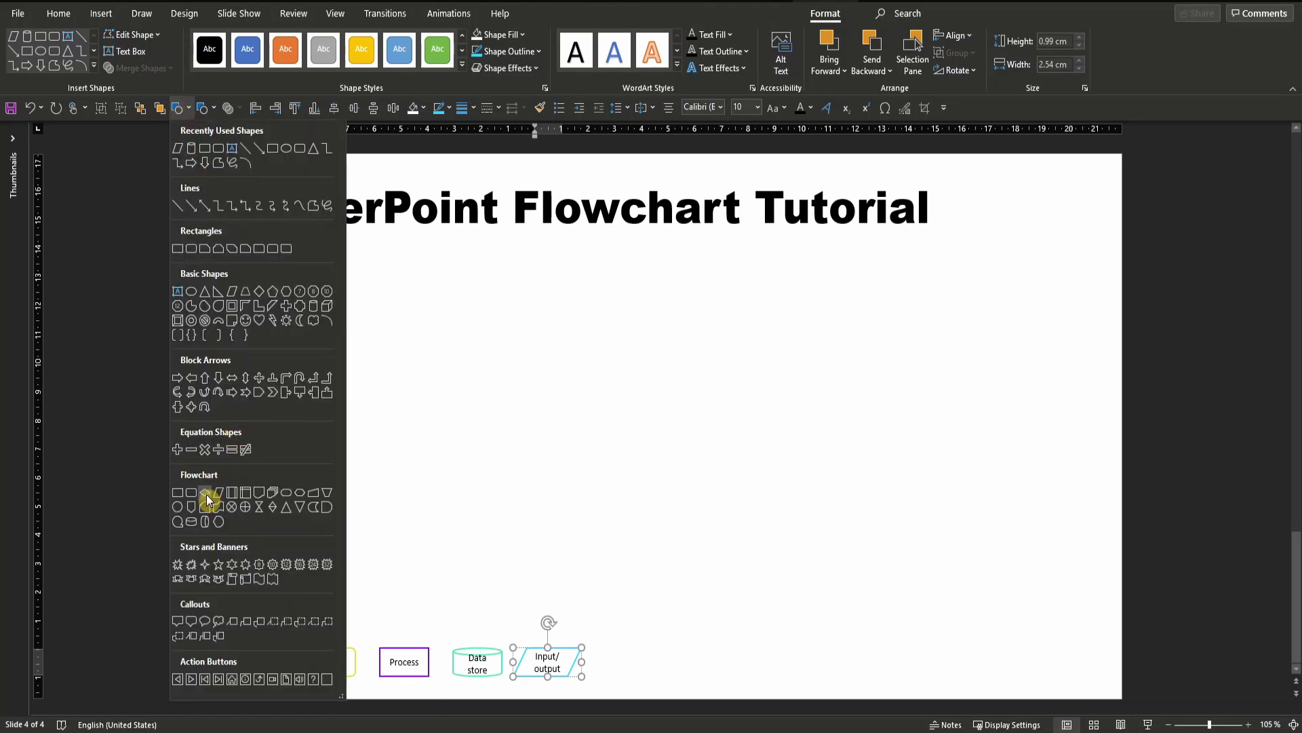
{"action": "left_click", "coordinate": [259, 295]}
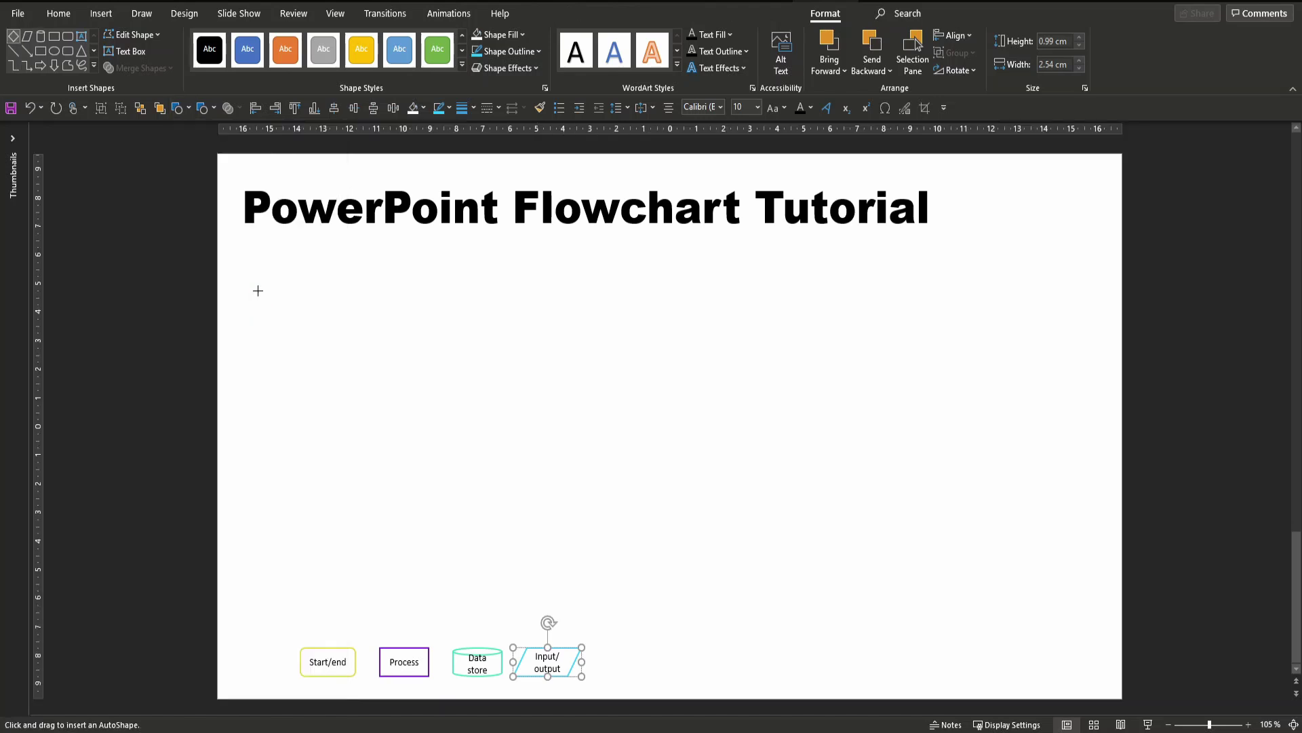
{"action": "left_click_drag", "start_coordinate": [362, 311], "coordinate": [428, 377]}
{"action": "type", "text": "Decision"}
{"action": "key", "text": "ctrl+a"}
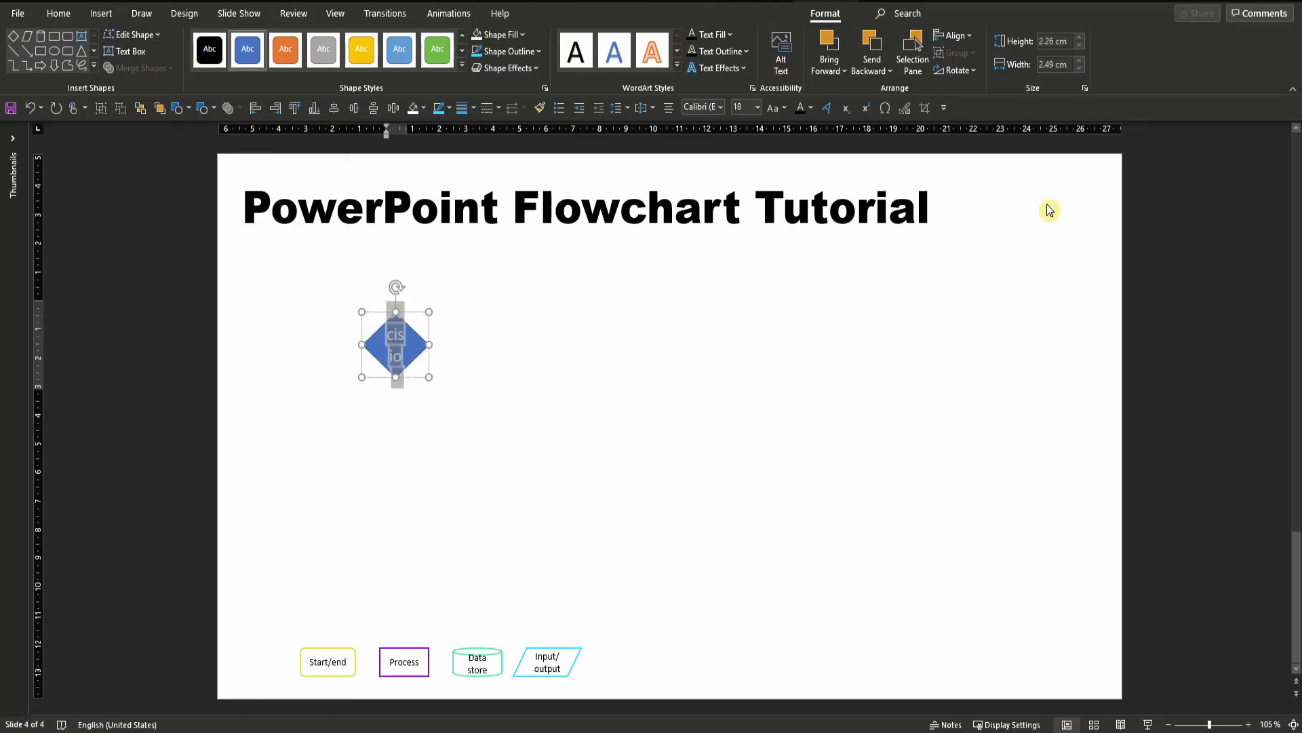
{"action": "left_click", "coordinate": [741, 108]}
{"action": "type", "text": "10"}
{"action": "key", "text": "Return"}
Remove the diamond's fill, give it a grey outline, and flatten it to 0.99 × 3.66 cm
{"action": "left_click", "coordinate": [414, 107]}
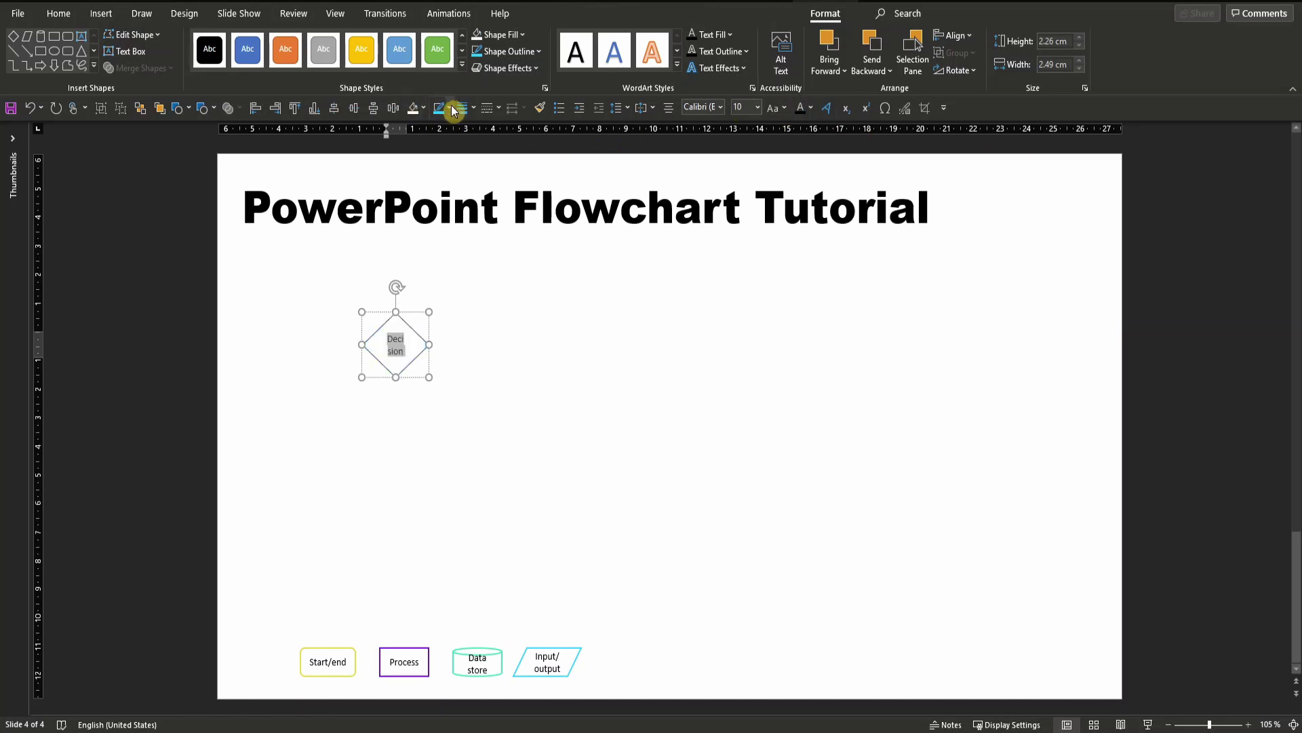
{"action": "left_click", "coordinate": [451, 107]}
{"action": "left_click", "coordinate": [463, 149]}
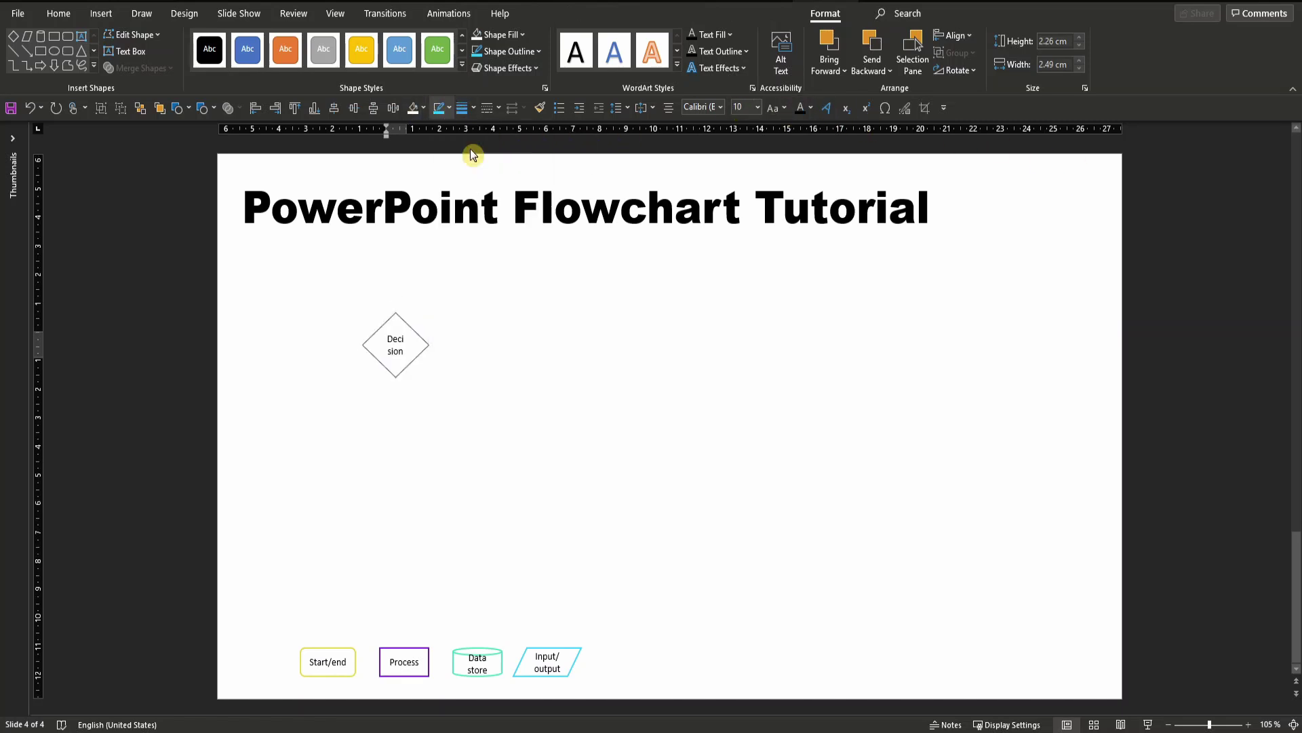
{"action": "left_click_drag", "start_coordinate": [429, 311], "coordinate": [451, 349]}
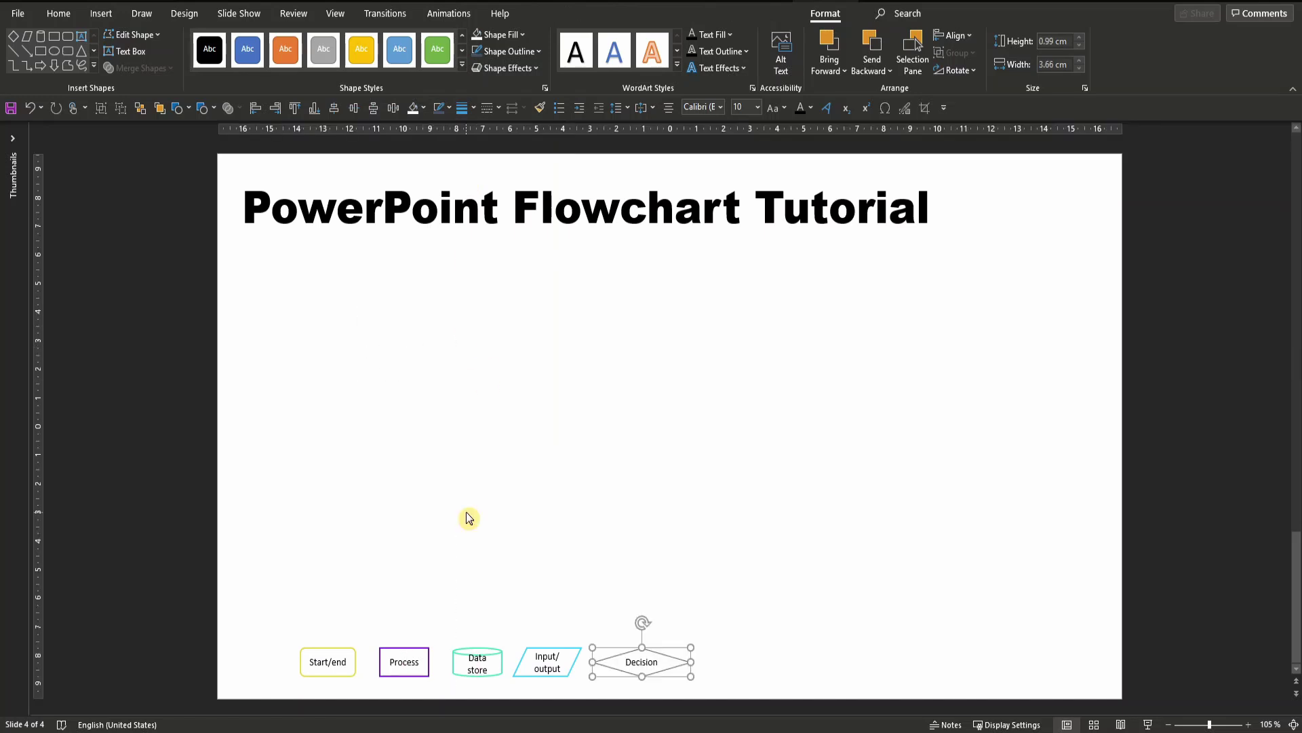
Add a Flowchart: Document shape labelled 'File' with black 10 pt text
{"action": "left_click", "coordinate": [188, 110]}
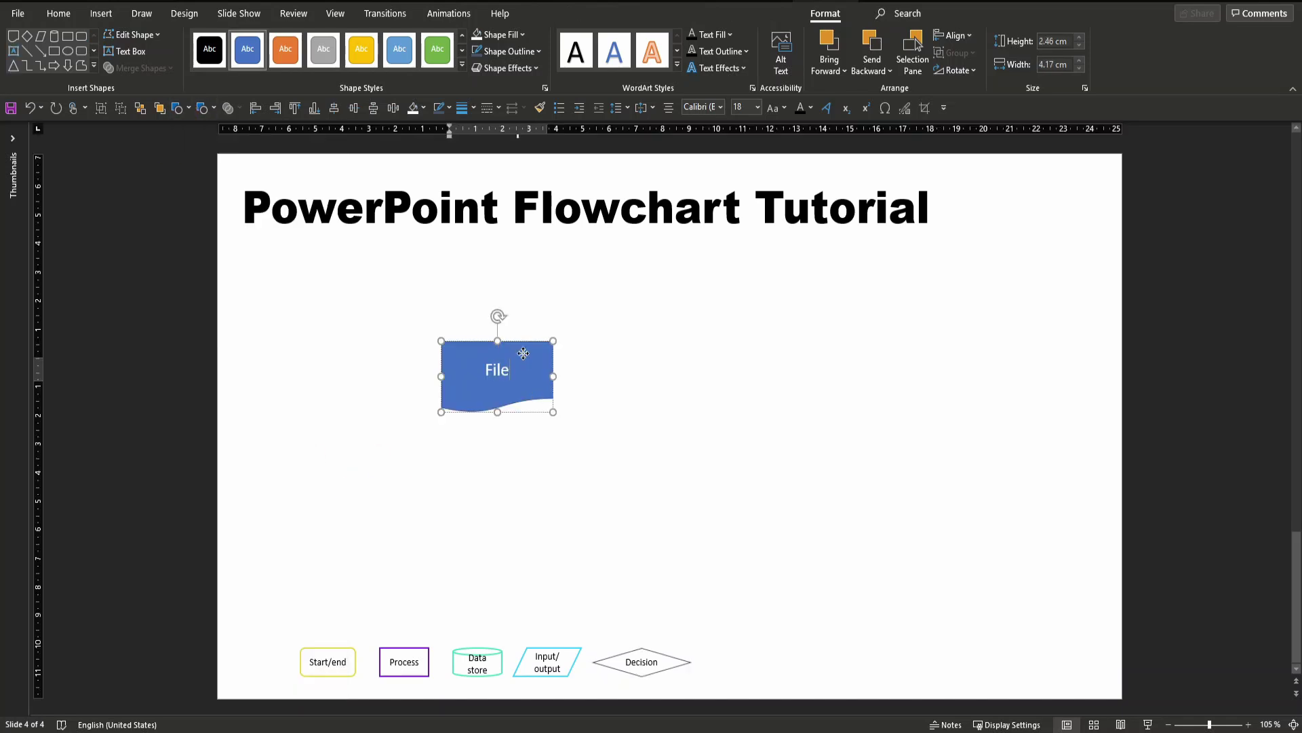
{"action": "left_click", "coordinate": [497, 341]}
{"action": "left_click", "coordinate": [800, 107]}
{"action": "left_click", "coordinate": [757, 109]}
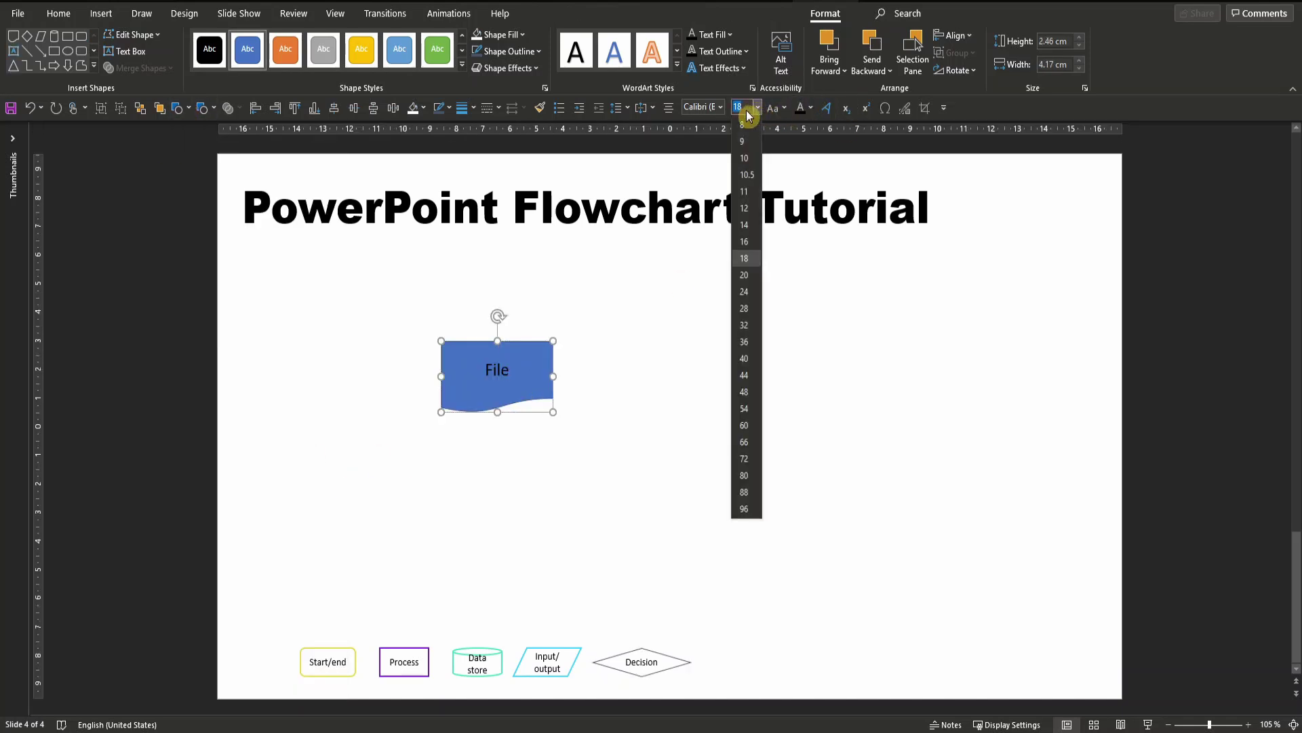
{"action": "left_click", "coordinate": [744, 158]}
Remove File's fill, give it a thicker pink outline, and shrink it to 0.81 × 1.55 cm after Decision
{"action": "left_click", "coordinate": [413, 108]}
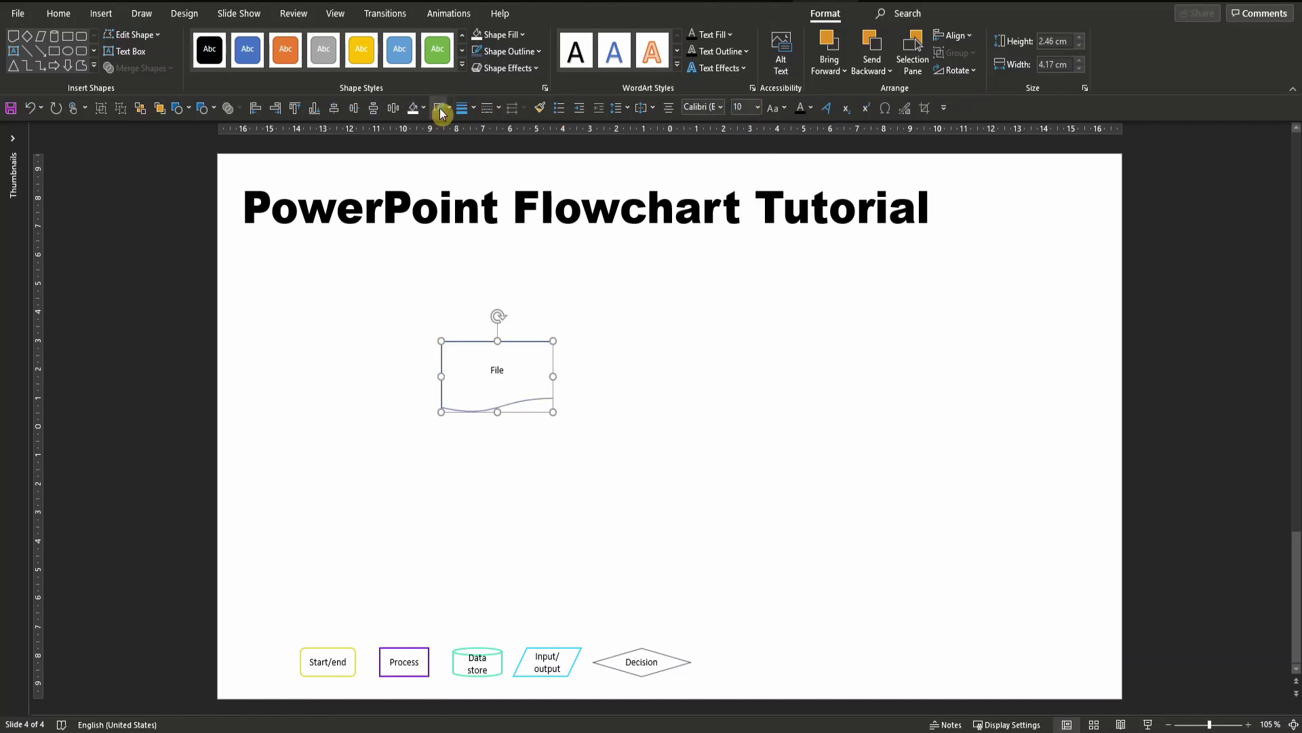
{"action": "left_click", "coordinate": [449, 109]}
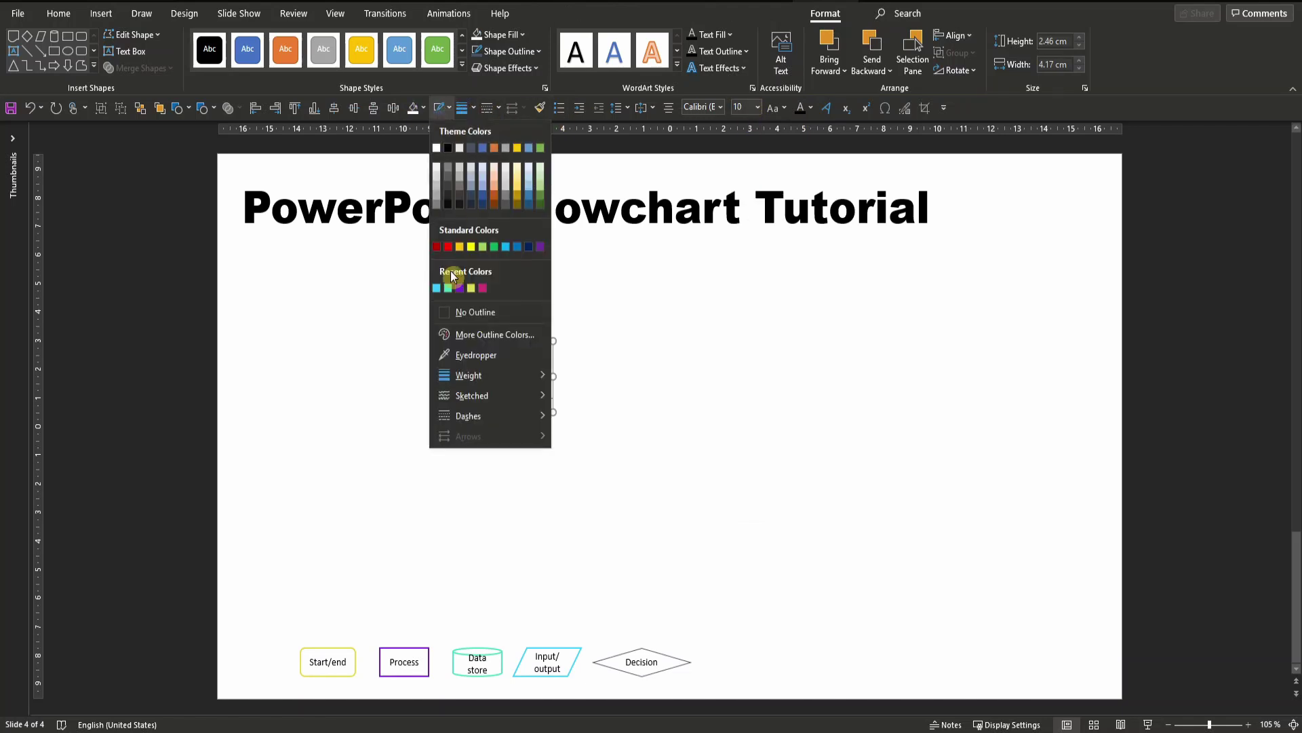
{"action": "left_click", "coordinate": [481, 287]}
{"action": "left_click", "coordinate": [465, 108]}
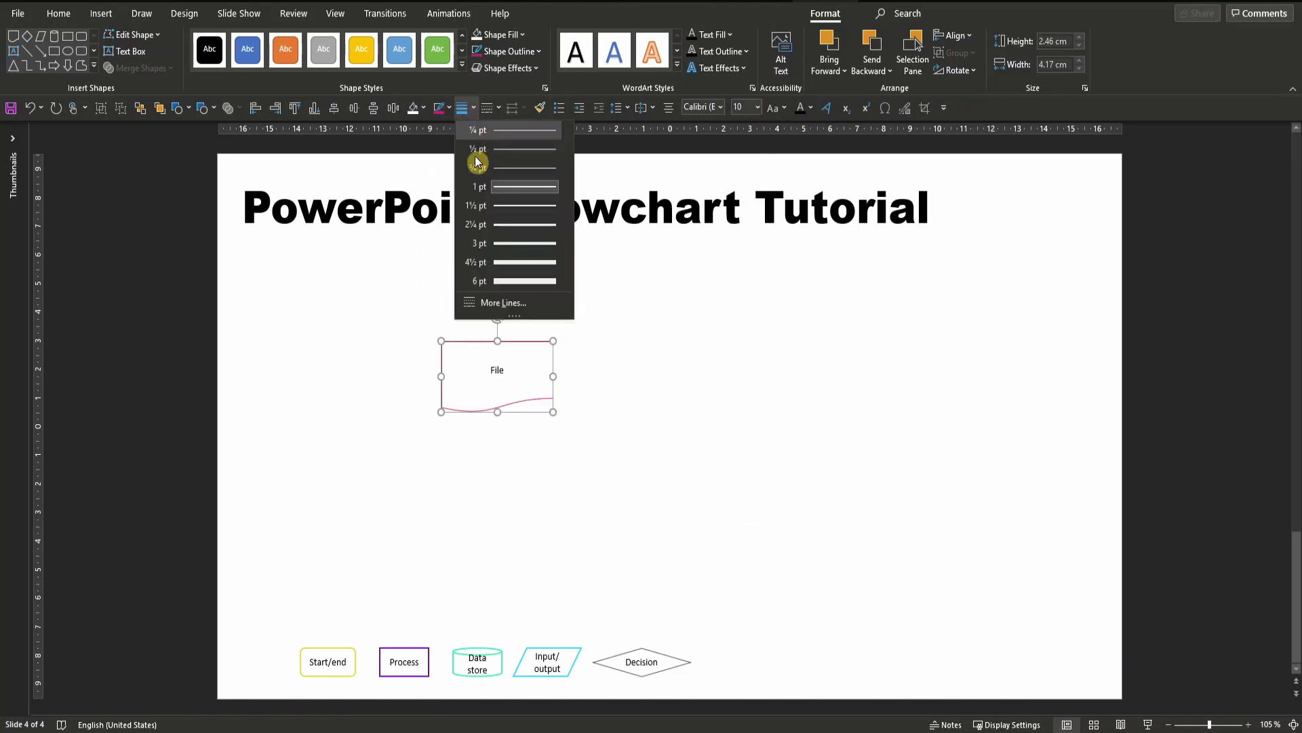
{"action": "left_click", "coordinate": [509, 211]}
{"action": "left_click_drag", "start_coordinate": [553, 341], "coordinate": [739, 670]}
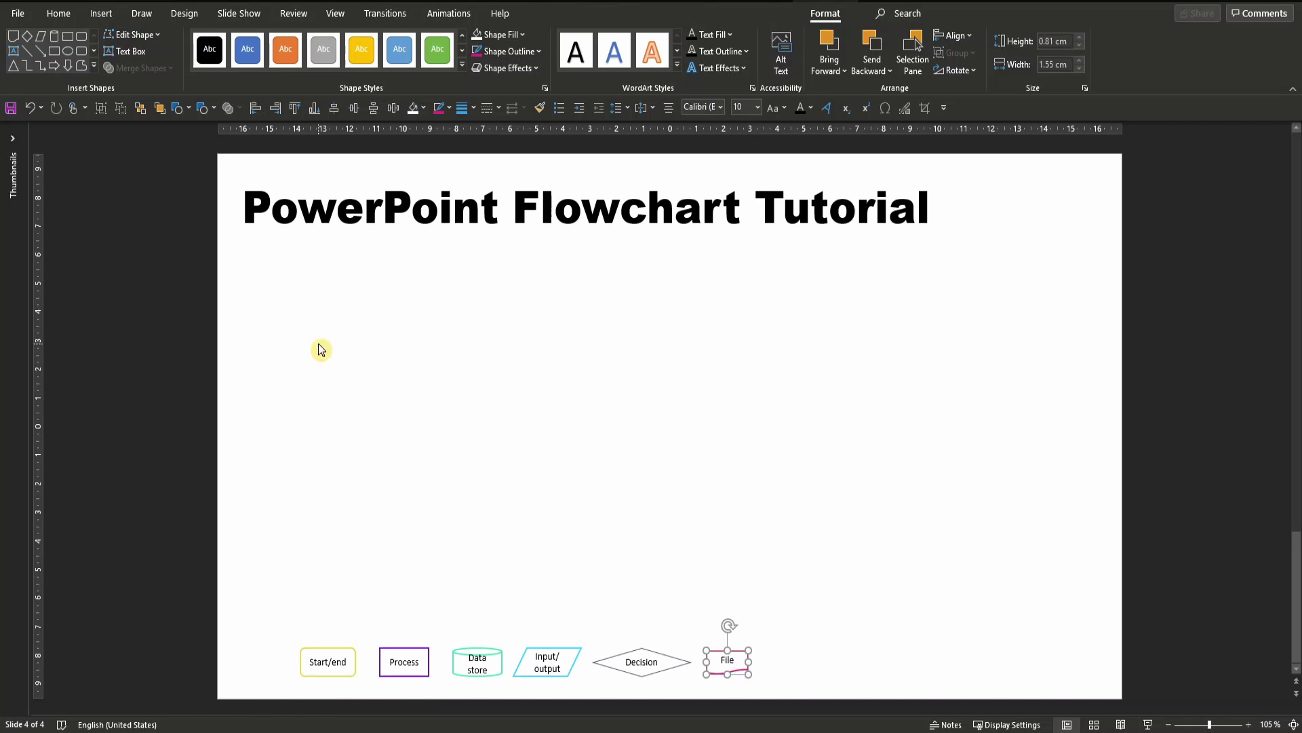
Insert a text box reading 'Legend:' in bold 10 pt
{"action": "left_click", "coordinate": [180, 108]}
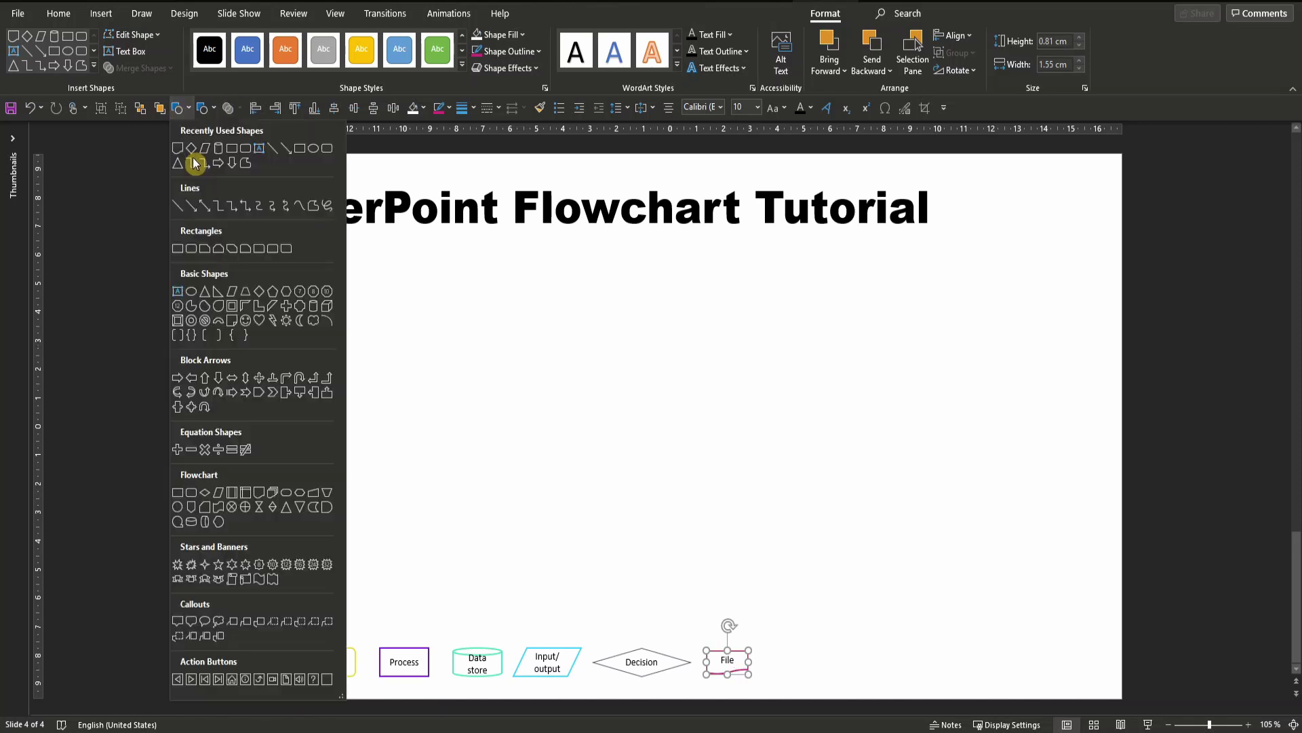
{"action": "left_click", "coordinate": [260, 150]}
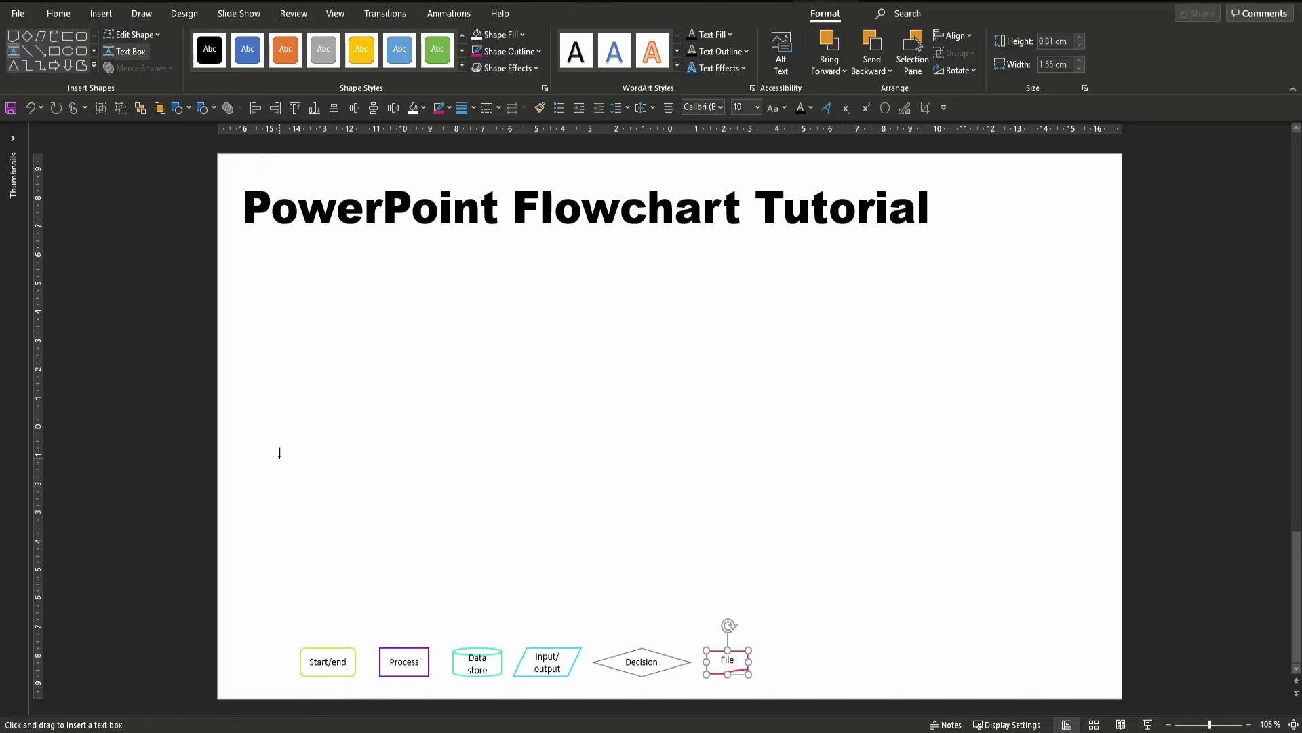
{"action": "left_click_drag", "start_coordinate": [276, 455], "coordinate": [429, 520]}
{"action": "type", "text": "Legend:"}
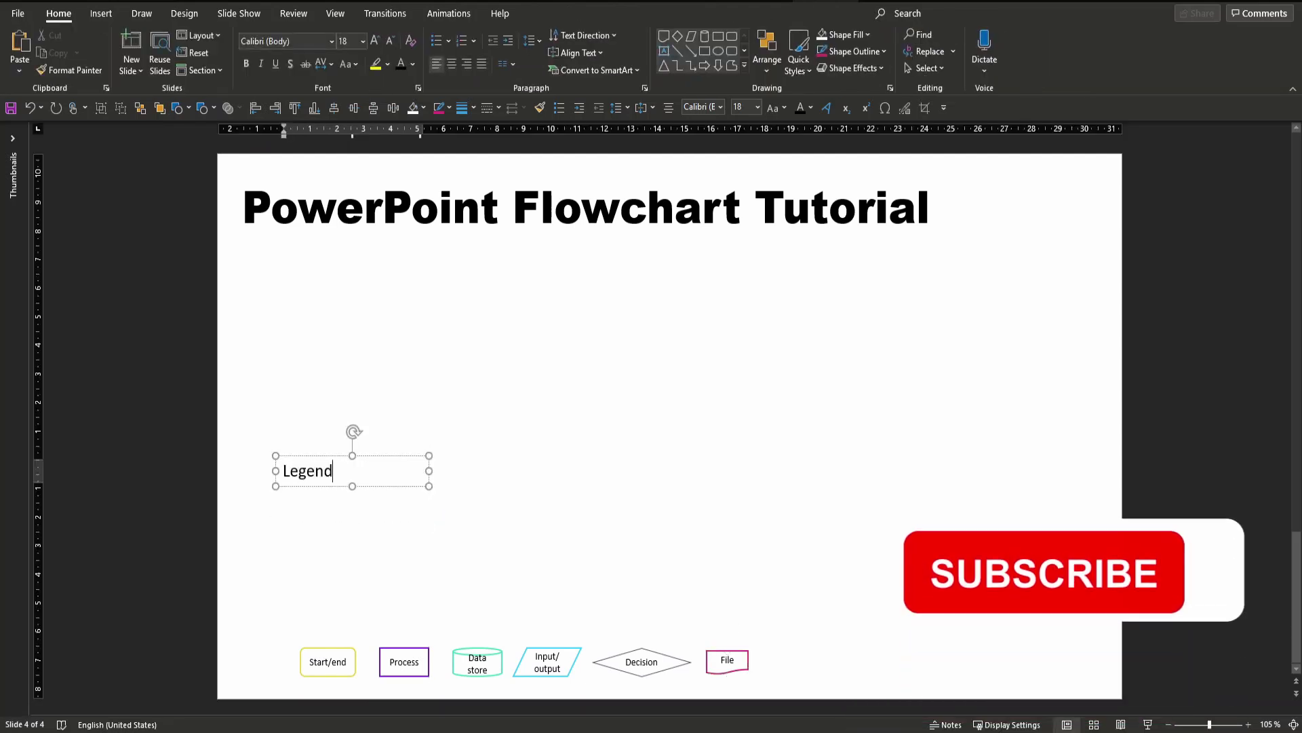
{"action": "key", "text": "ctrl+a"}
{"action": "left_click", "coordinate": [742, 108]}
{"action": "type", "text": "10"}
{"action": "key", "text": "Return"}
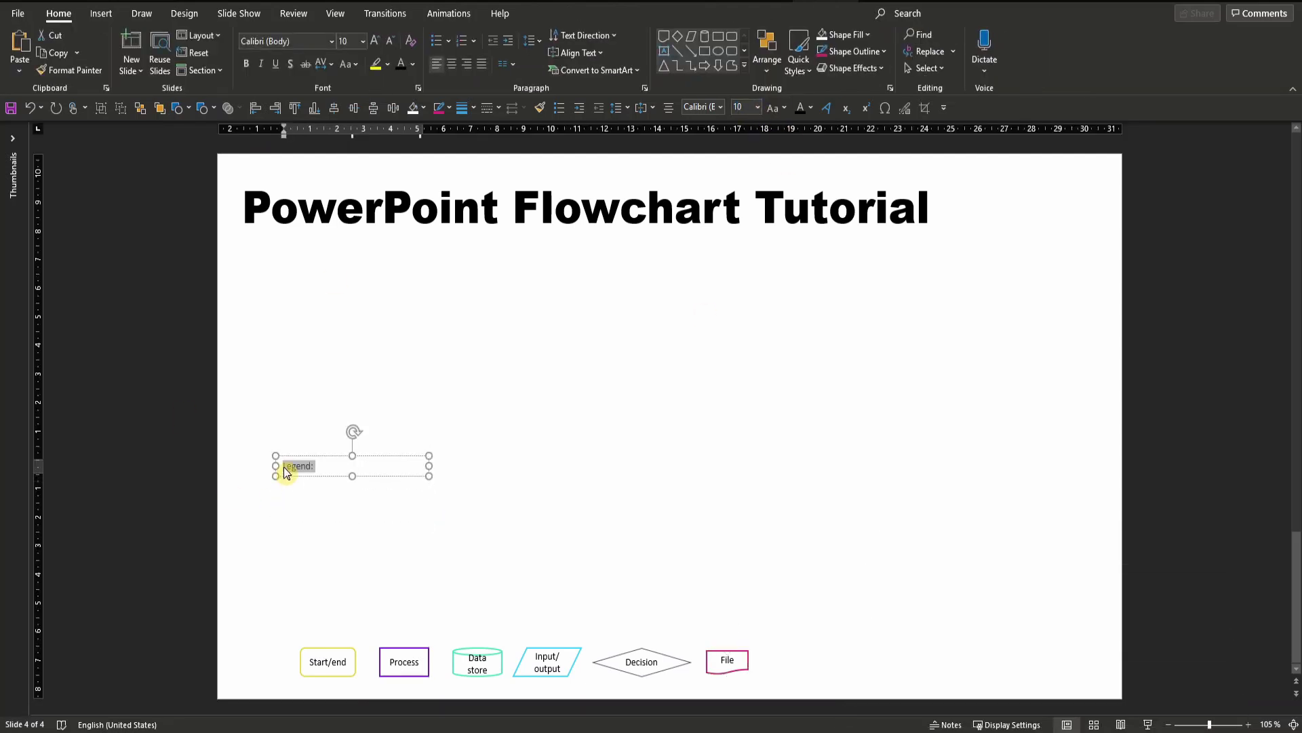
{"action": "key", "text": "ctrl+b"}
Move 'Legend:' left of Start/end and place a copy right of File
{"action": "left_click_drag", "start_coordinate": [283, 474], "coordinate": [281, 650]}
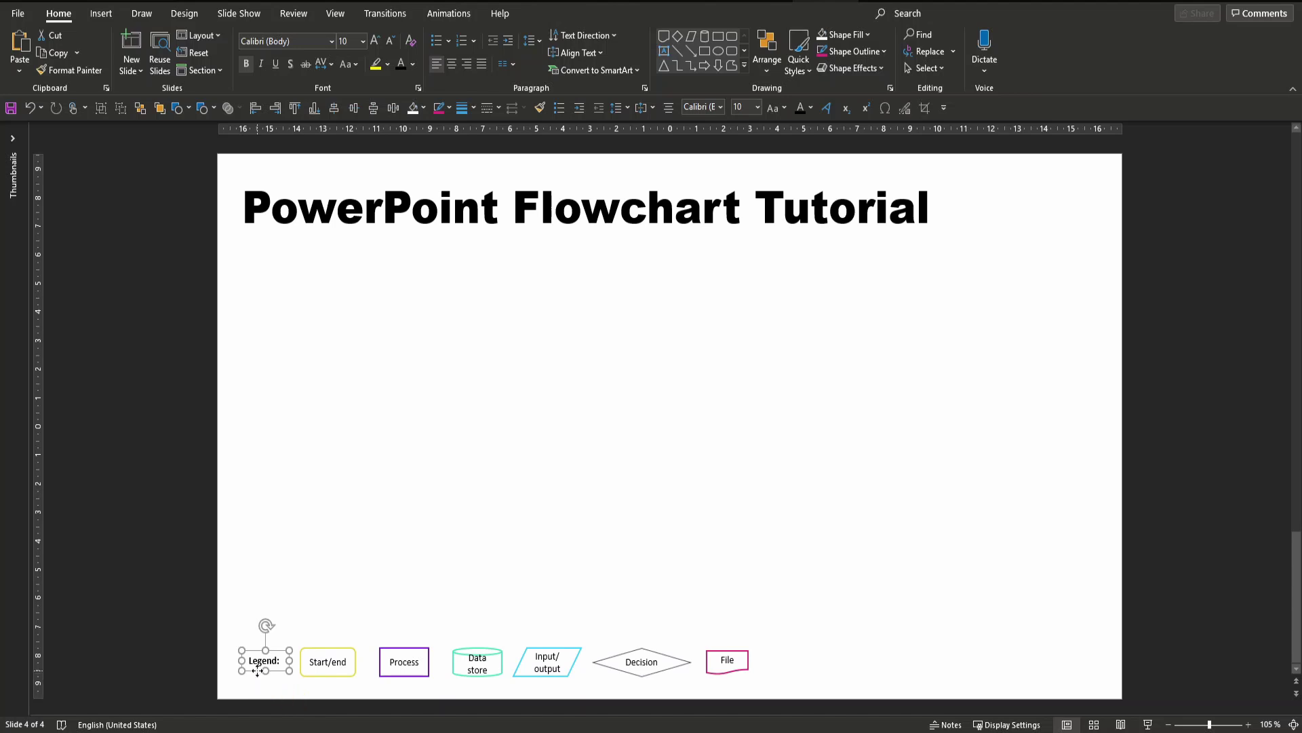
{"action": "left_click_drag", "start_coordinate": [264, 665], "coordinate": [689, 675]}
{"action": "left_click_drag", "start_coordinate": [787, 674], "coordinate": [787, 675]}
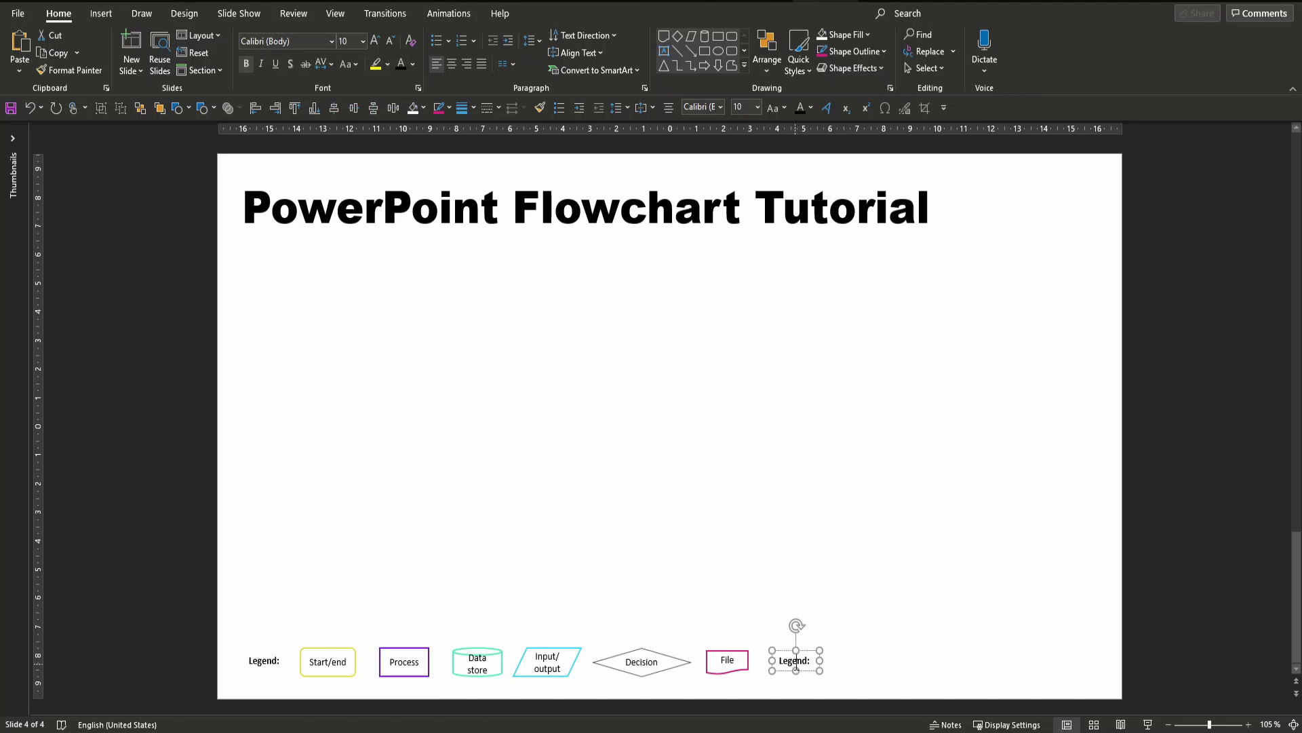
Relabel the copy 'Data flow' and draw an arrow line beneath it
{"action": "double_click", "coordinate": [795, 665]}
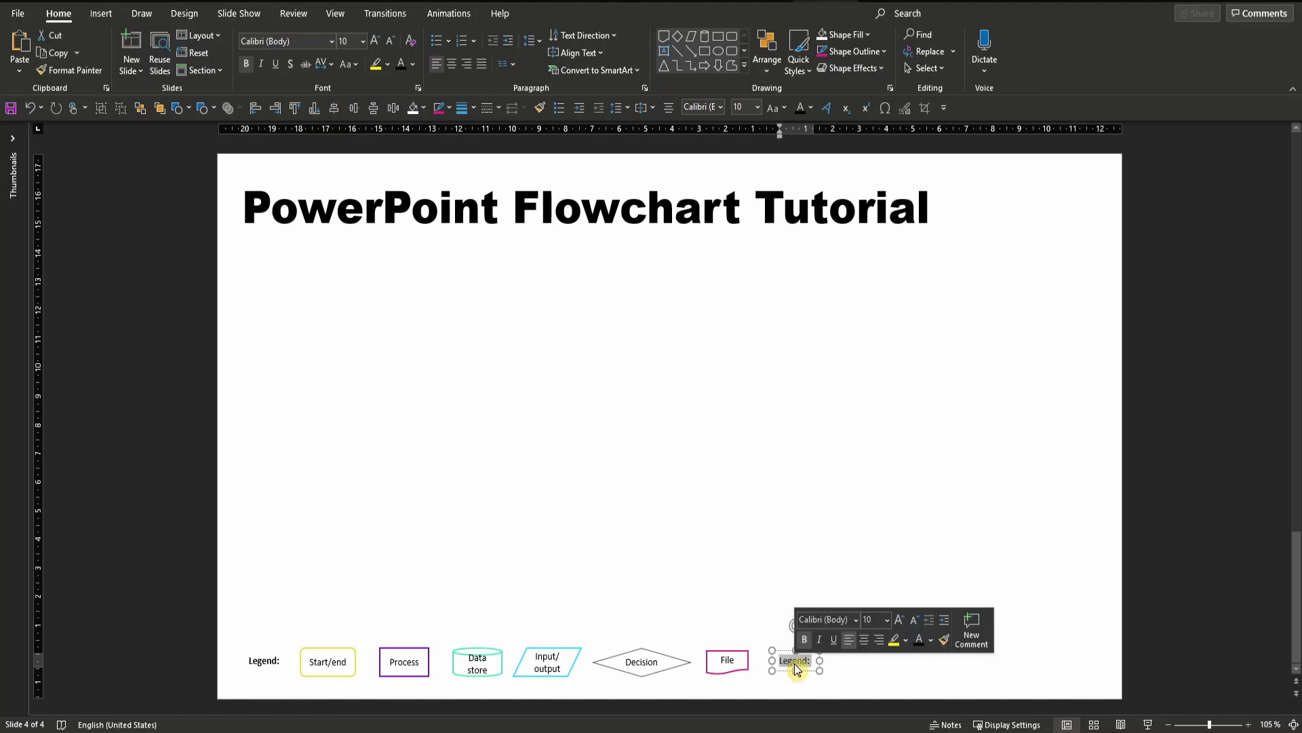
{"action": "type", "text": "Data flow"}
{"action": "key", "text": "ctrl+a"}
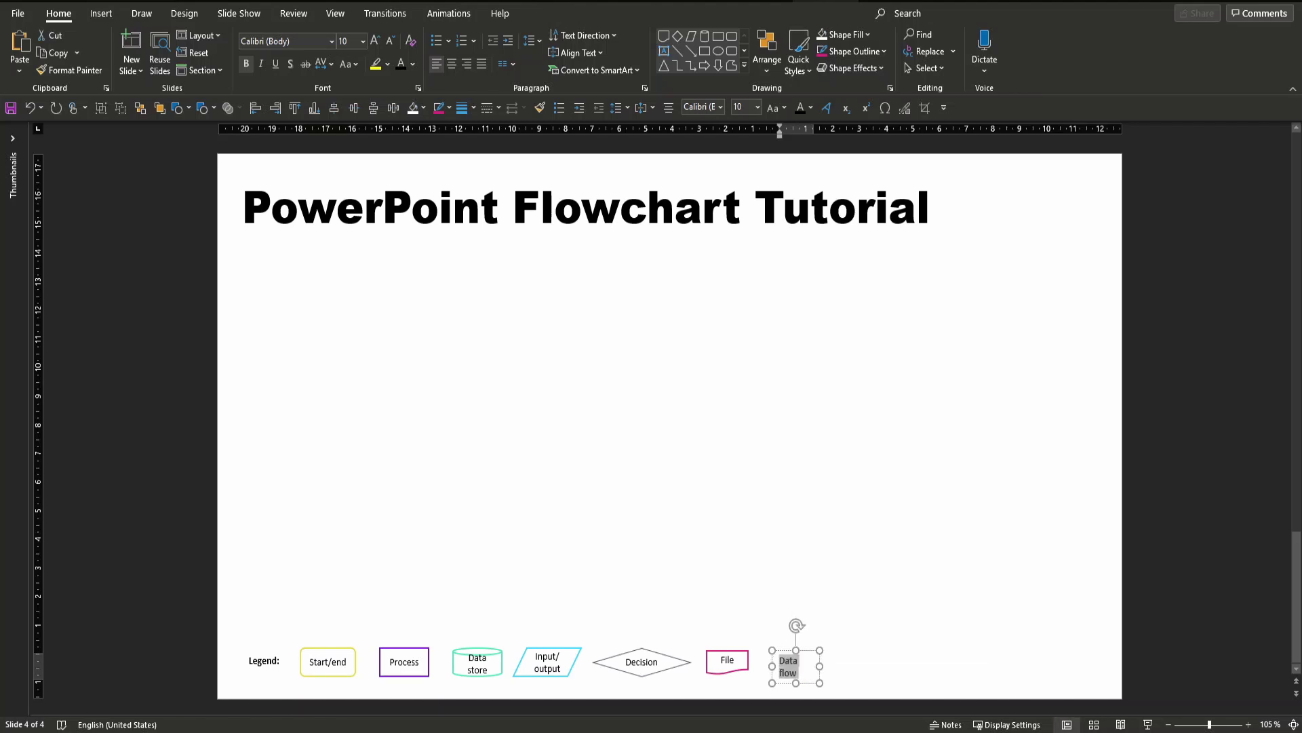
{"action": "key", "text": "Escape"}
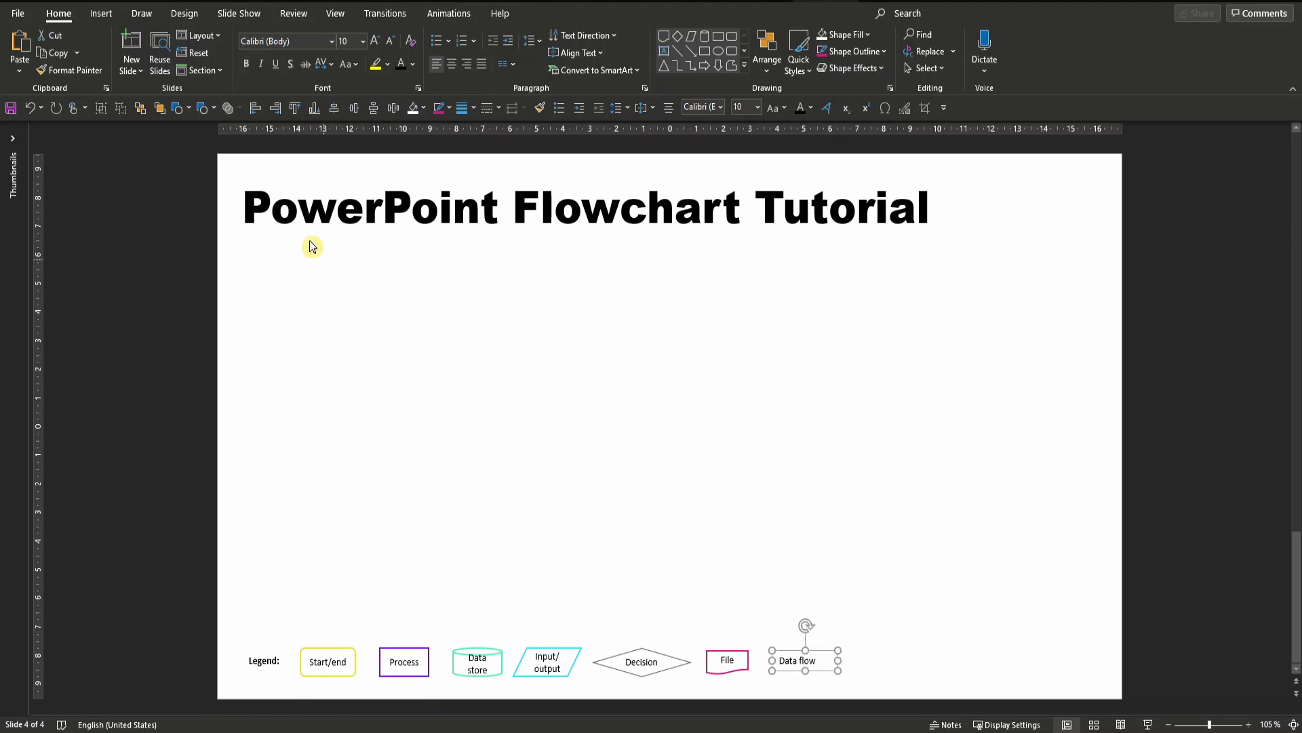
{"action": "left_click", "coordinate": [190, 112]}
{"action": "left_click", "coordinate": [287, 148]}
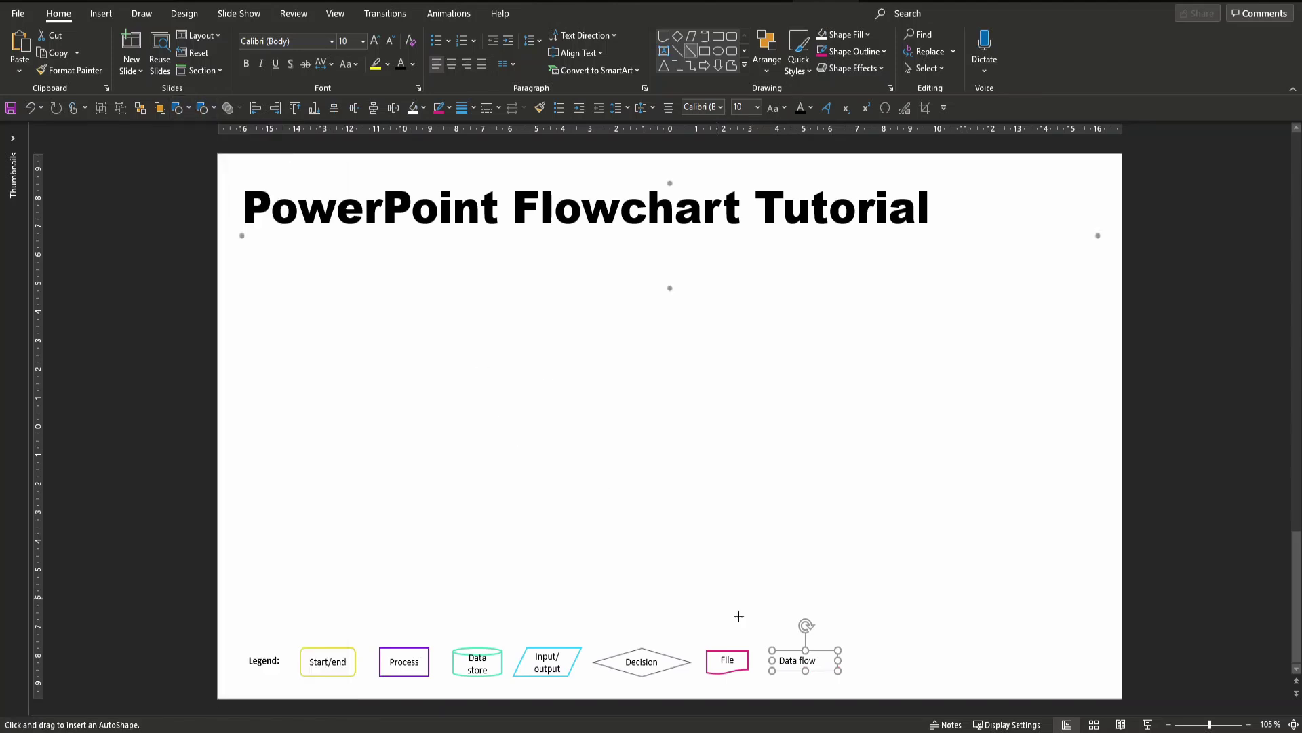
{"action": "left_click_drag", "start_coordinate": [764, 669], "coordinate": [850, 669]}
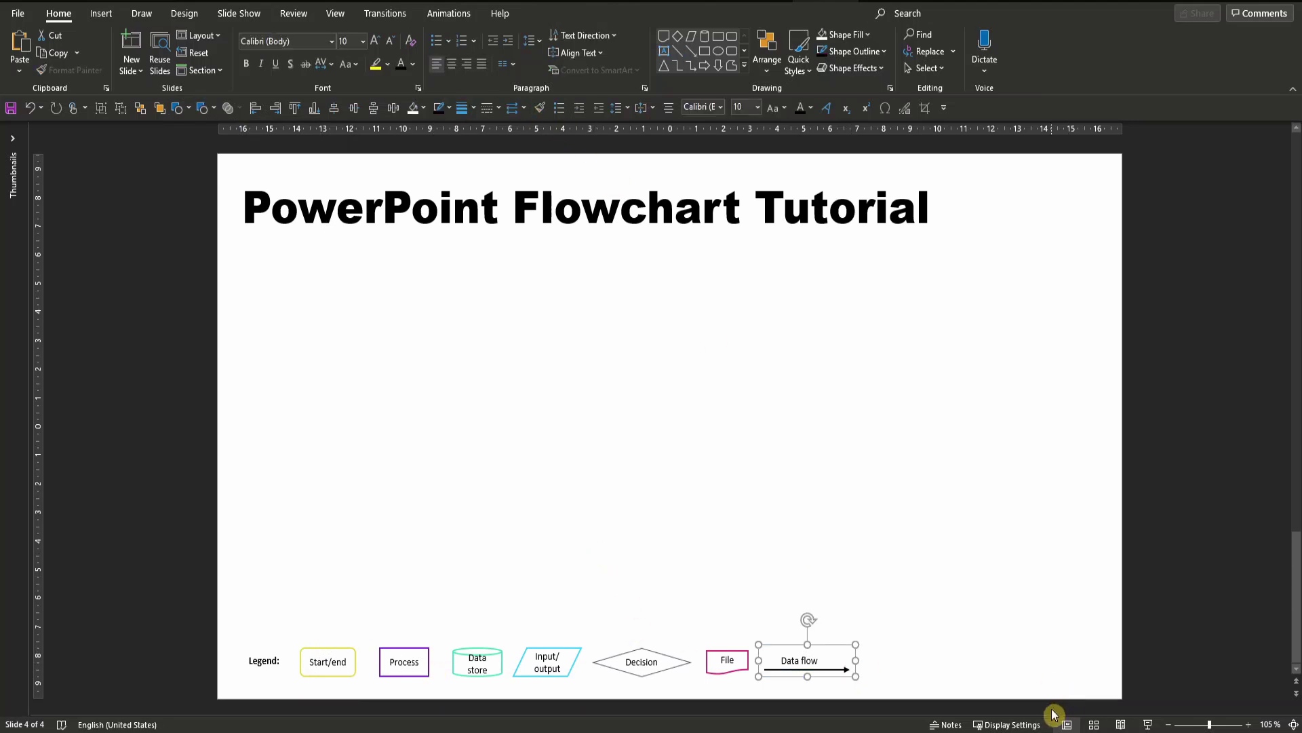
Distribute all eight legend items horizontally along the bottom row
{"action": "left_click_drag", "start_coordinate": [973, 708], "coordinate": [210, 601]}
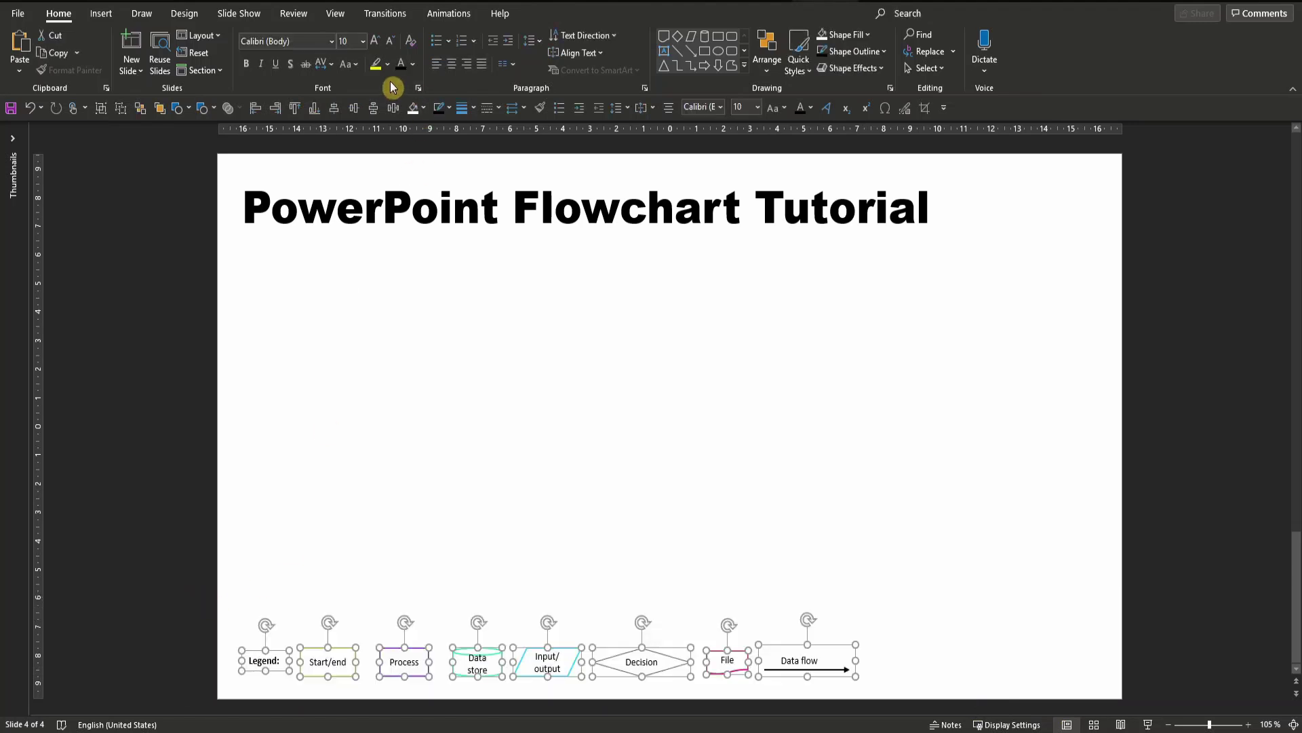
{"action": "left_click", "coordinate": [391, 110]}
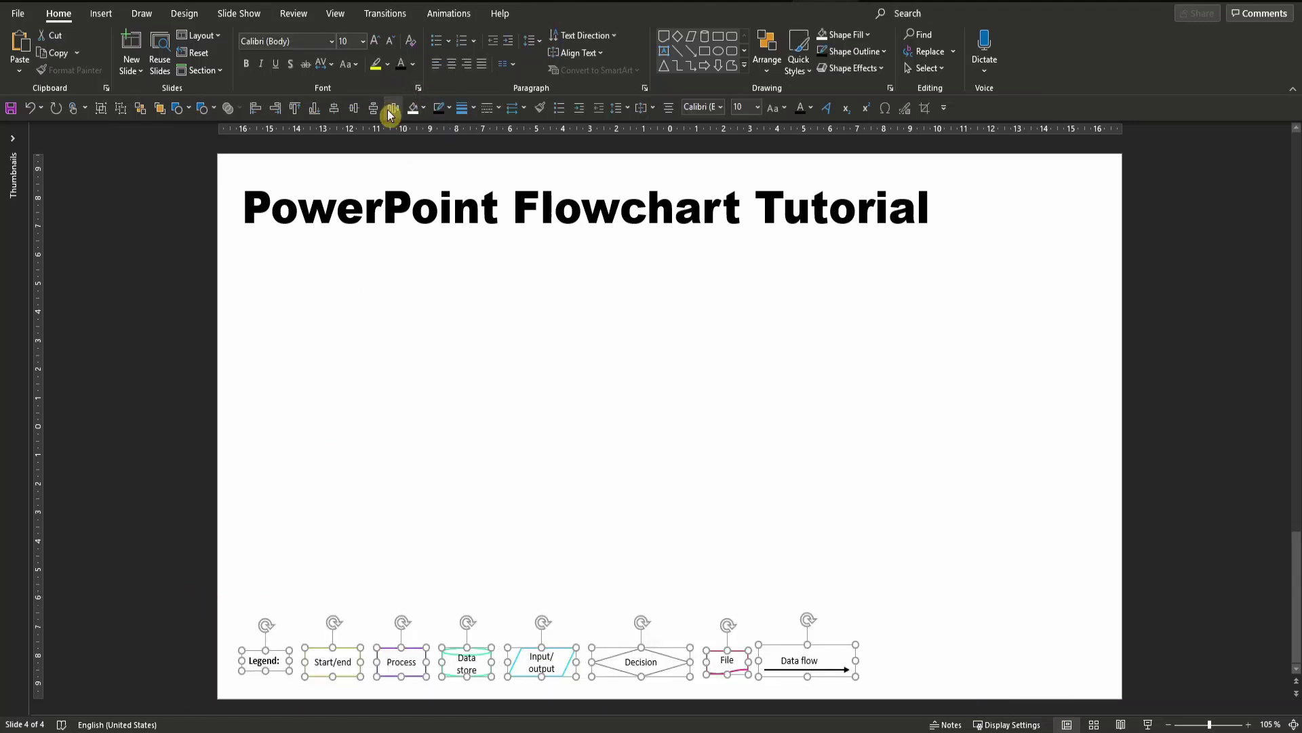
{"action": "left_click", "coordinate": [247, 587]}
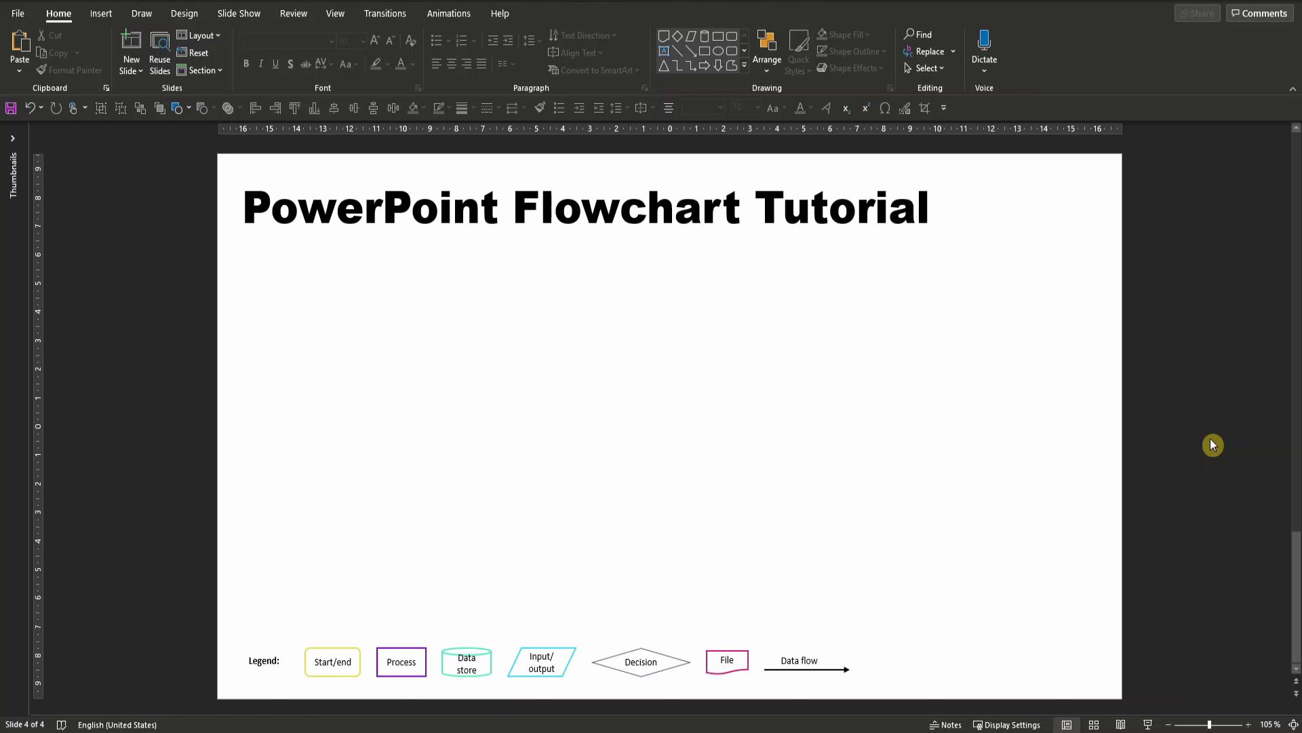
Scroll up to review the finished flowchart on slide 3
{"action": "scroll", "coordinate": [1213, 444], "scroll_direction": "up", "scroll_amount": 1}
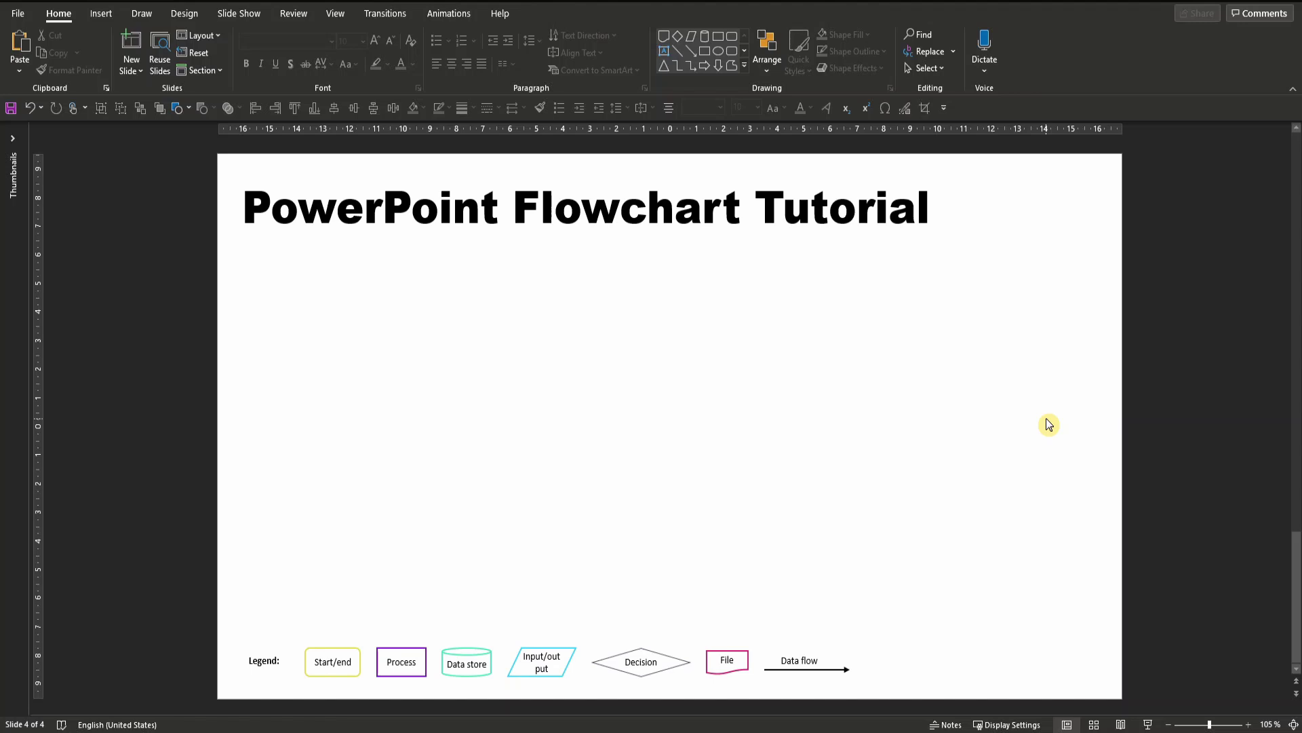
Duplicate the Start/end legend shape below the title and size it 1.7 cm high by 3 cm wide
{"action": "left_click", "coordinate": [349, 652]}
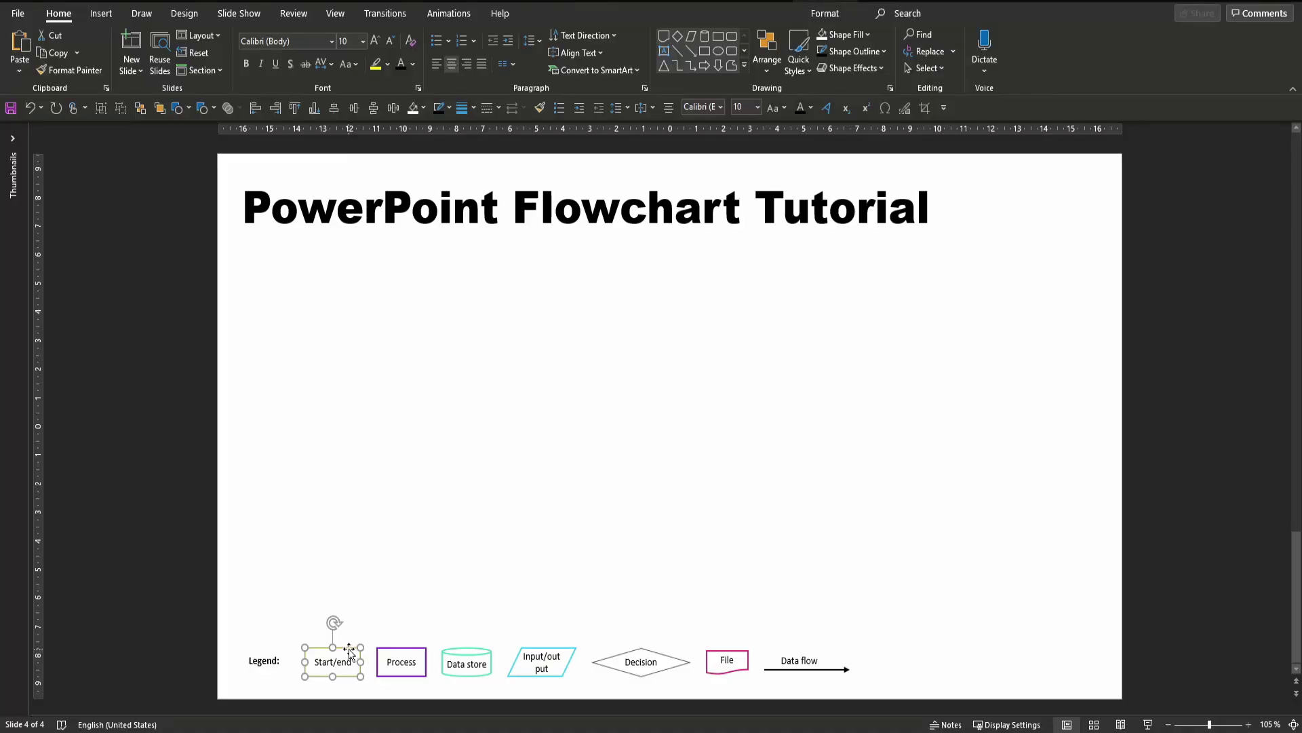
{"action": "key", "text": "ctrl+d"}
{"action": "left_click_drag", "start_coordinate": [350, 652], "coordinate": [284, 280]}
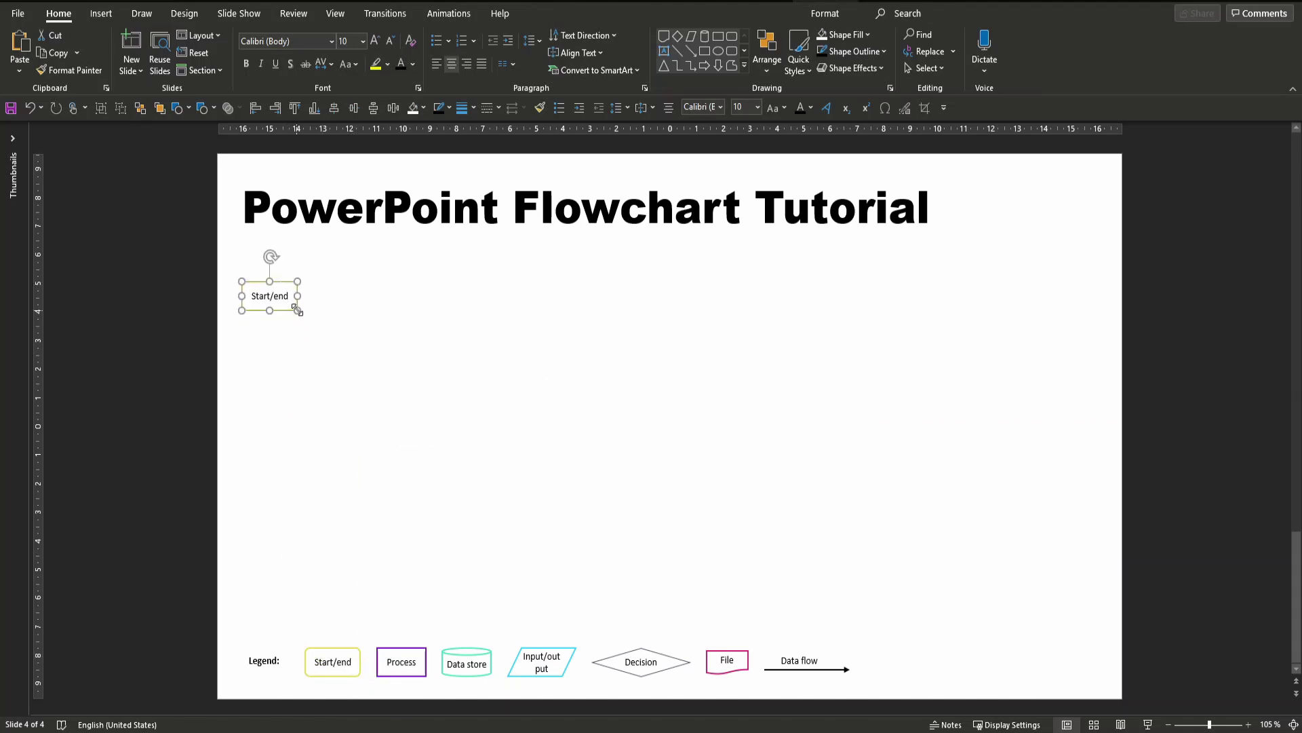
{"action": "left_click", "coordinate": [825, 14]}
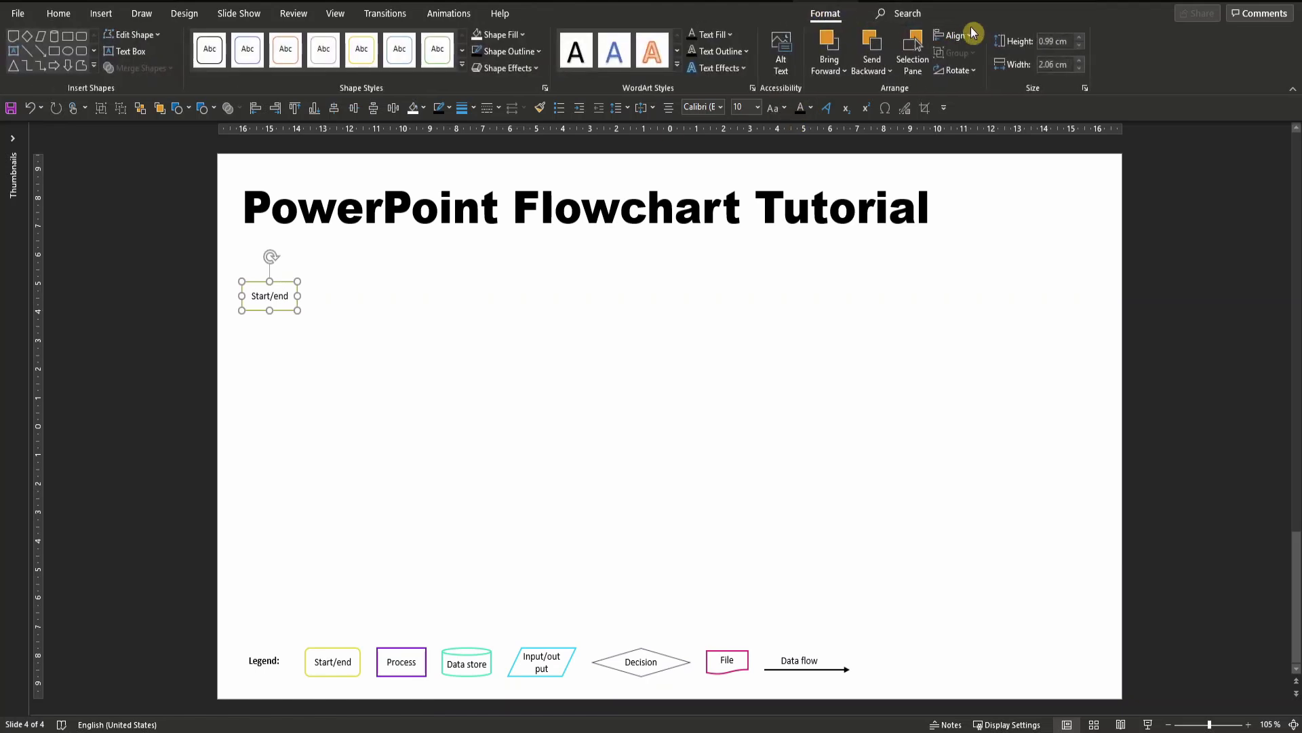
{"action": "left_click", "coordinate": [1056, 41]}
{"action": "type", "text": "1.7"}
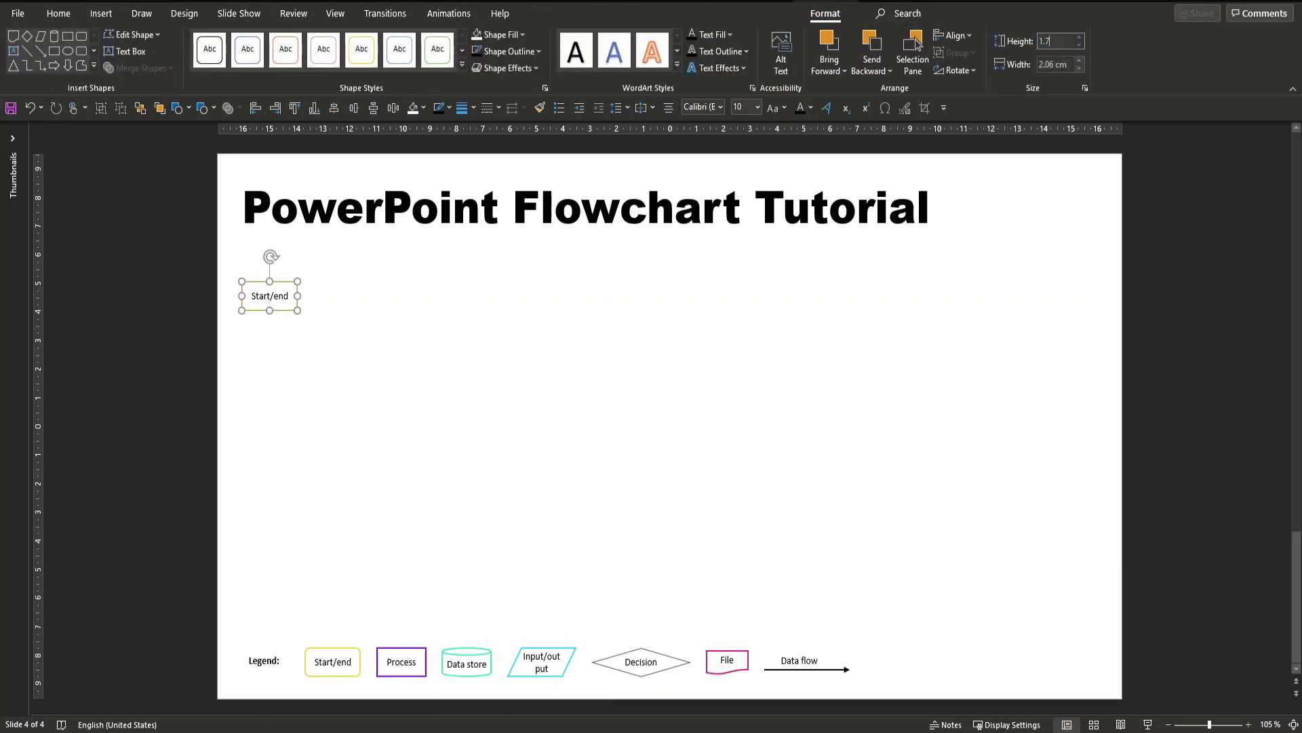
{"action": "key", "text": "Return"}
{"action": "left_click", "coordinate": [1045, 65]}
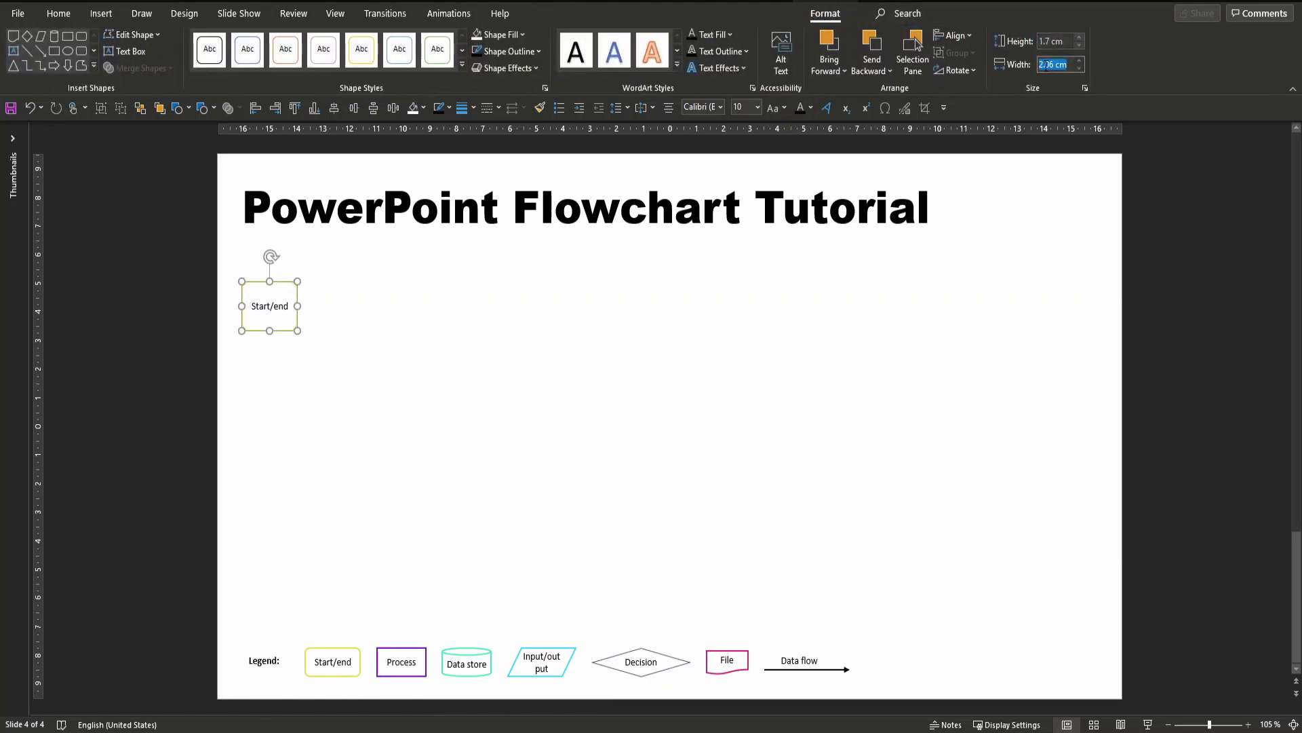
{"action": "type", "text": "3"}
{"action": "key", "text": "Return"}
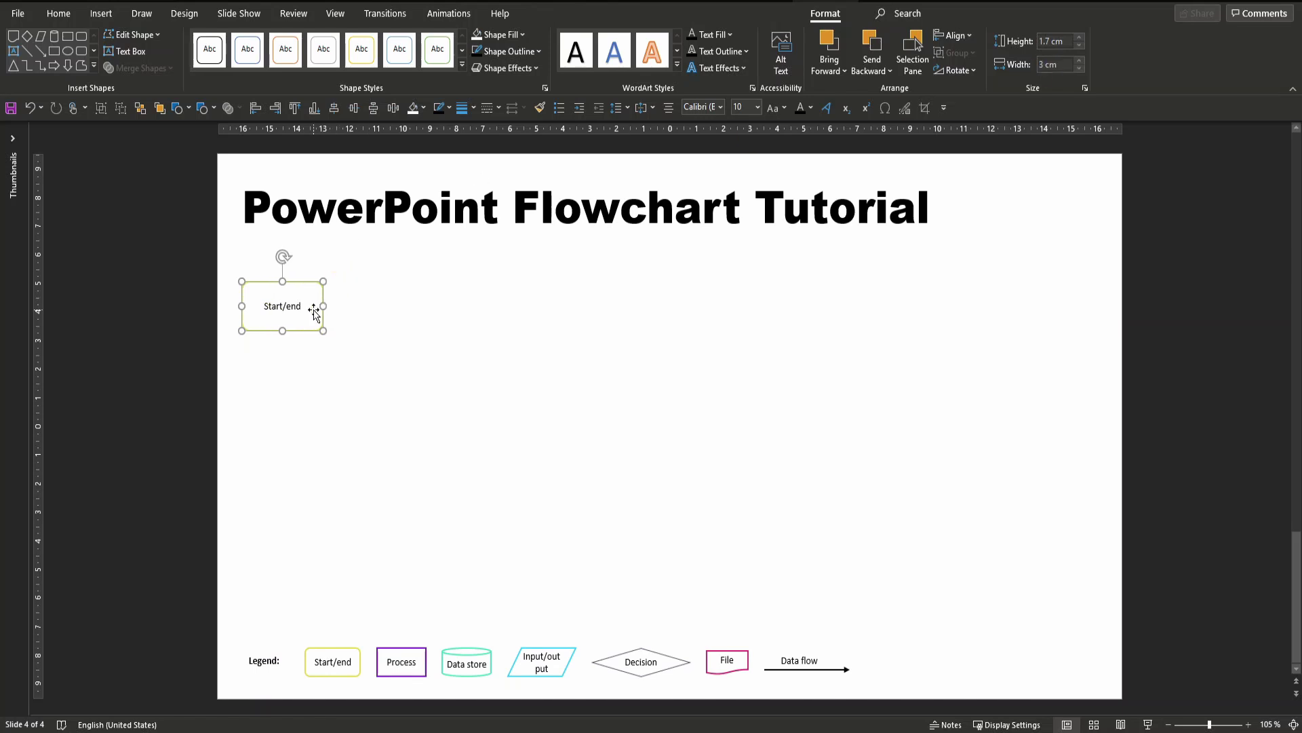
Copy the resized Start/end shape to the right side of the slide
{"action": "key", "text": "ctrl+c"}
{"action": "key", "text": "ctrl+v"}
{"action": "left_click_drag", "start_coordinate": [302, 340], "coordinate": [946, 442]}
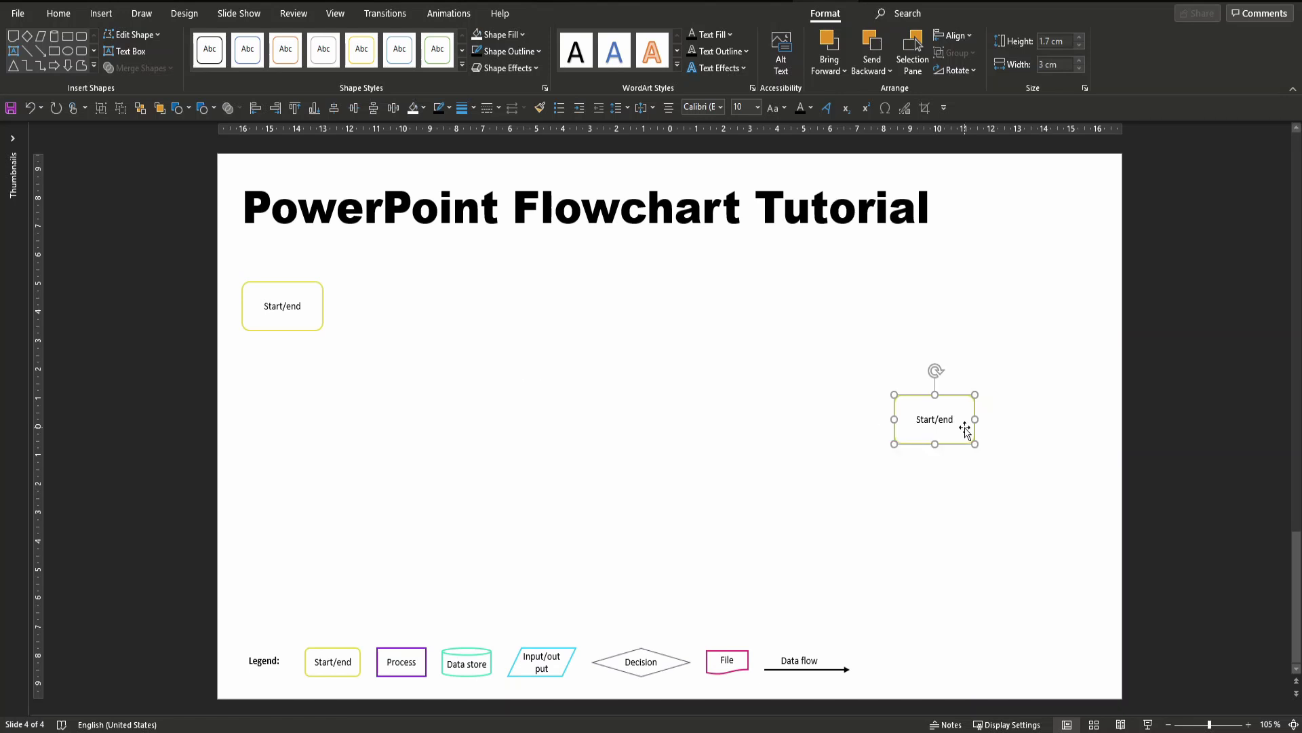
Copy the Process legend shape onto the slide and resize it to 1.7 × 3 cm
{"action": "left_click", "coordinate": [405, 650]}
{"action": "key", "text": "ctrl+c"}
{"action": "key", "text": "ctrl+v"}
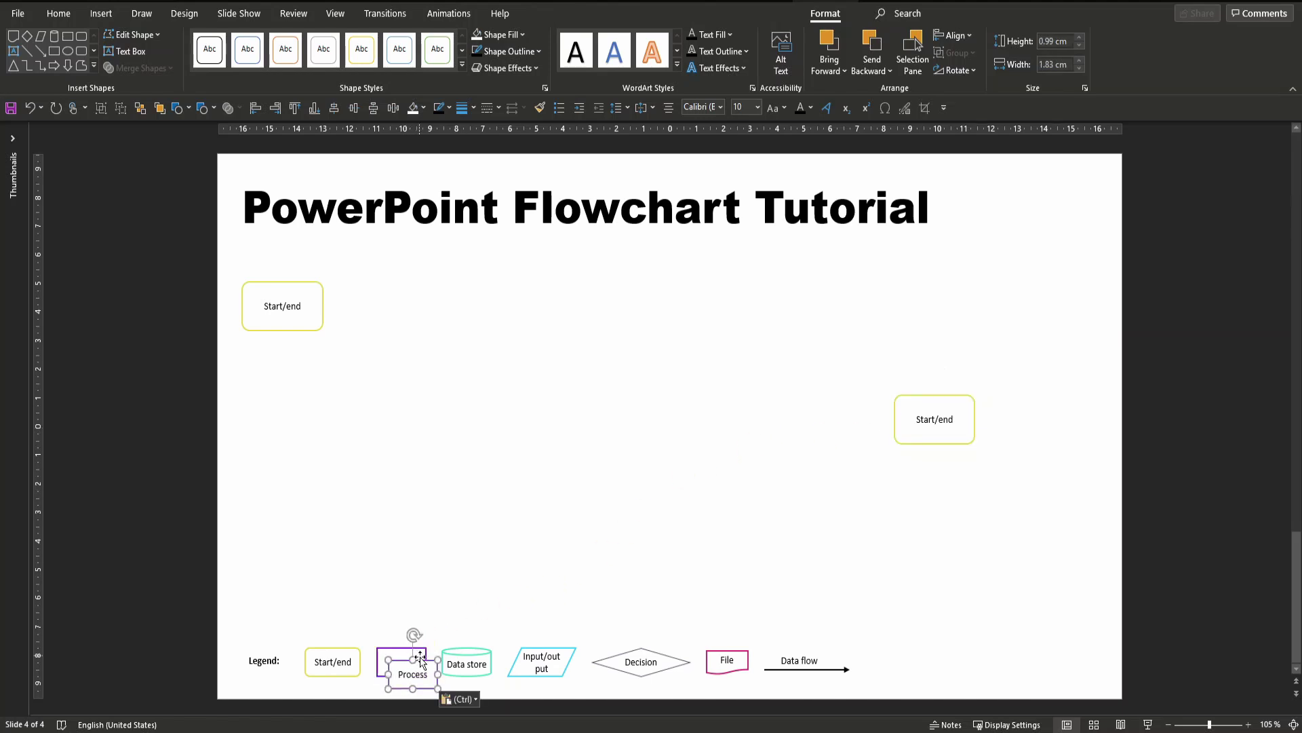
{"action": "left_click_drag", "start_coordinate": [410, 646], "coordinate": [460, 390]}
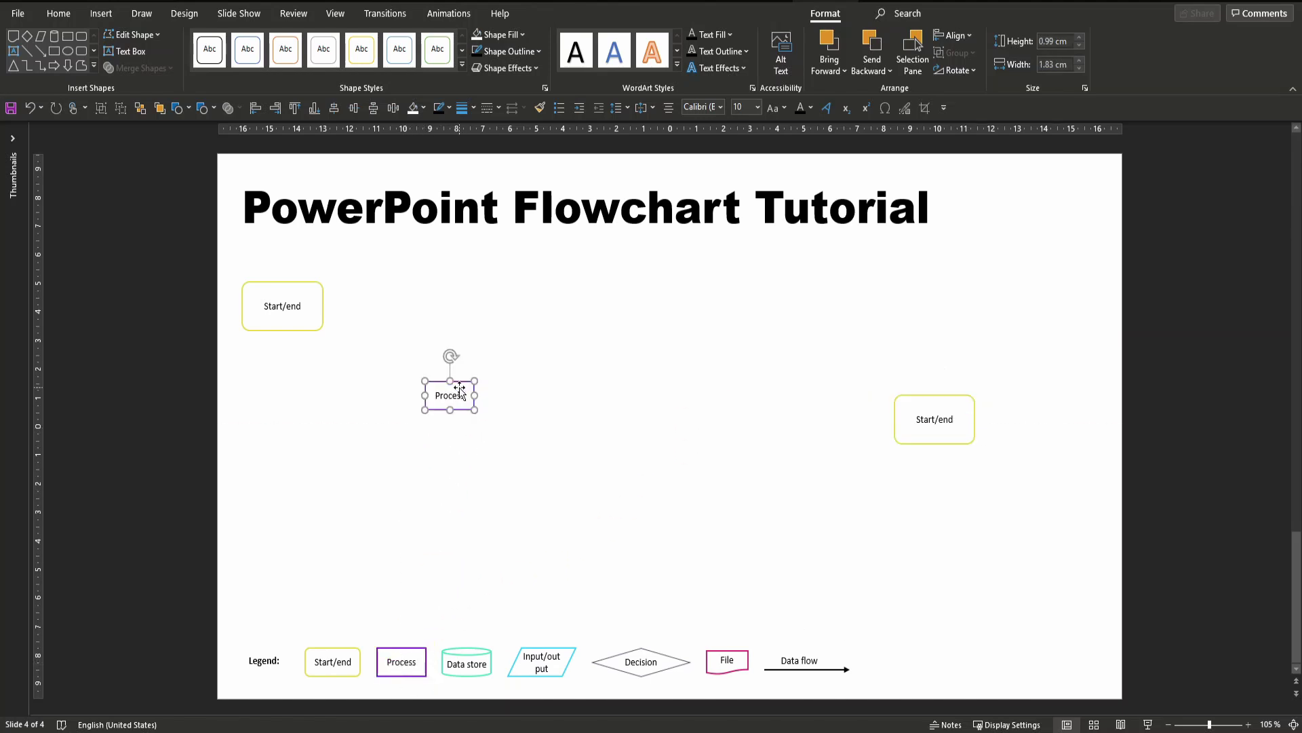
{"action": "left_click", "coordinate": [1053, 41]}
{"action": "type", "text": "1.7"}
{"action": "key", "text": "Return"}
{"action": "left_click", "coordinate": [1048, 63]}
{"action": "type", "text": "3"}
{"action": "key", "text": "Return"}
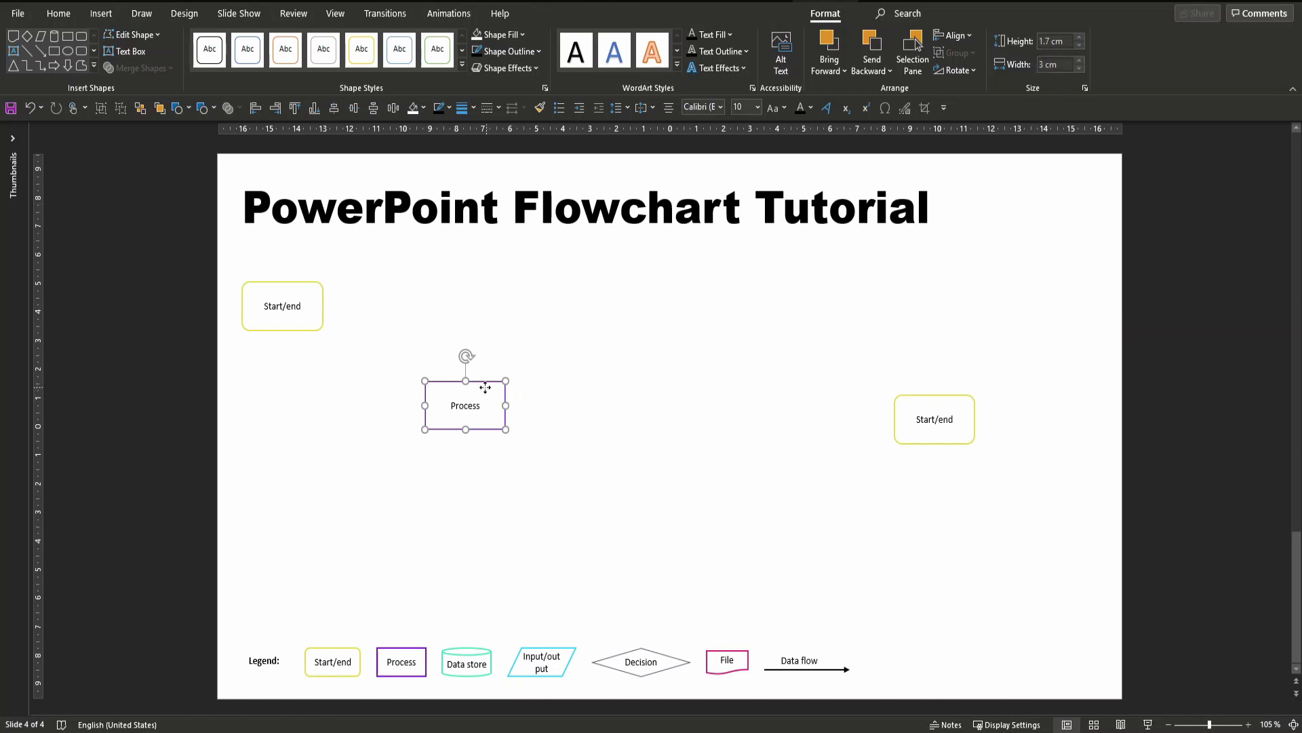
Ctrl-drag Process copies into place and top-align the middle row with the right Start/end
{"action": "left_click_drag", "start_coordinate": [490, 392], "coordinate": [429, 386]}
{"action": "left_click_drag", "start_coordinate": [410, 395], "coordinate": [828, 567]}
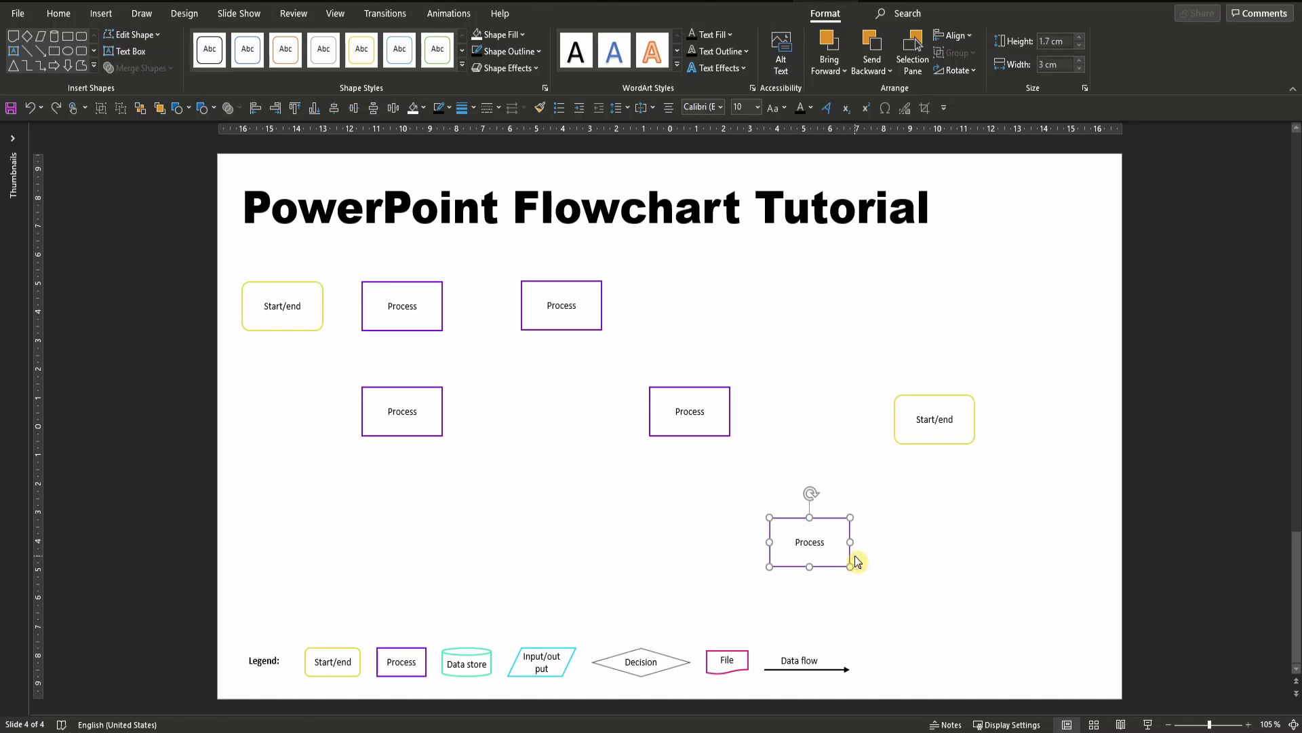
{"action": "left_click_drag", "start_coordinate": [1166, 480], "coordinate": [200, 369]}
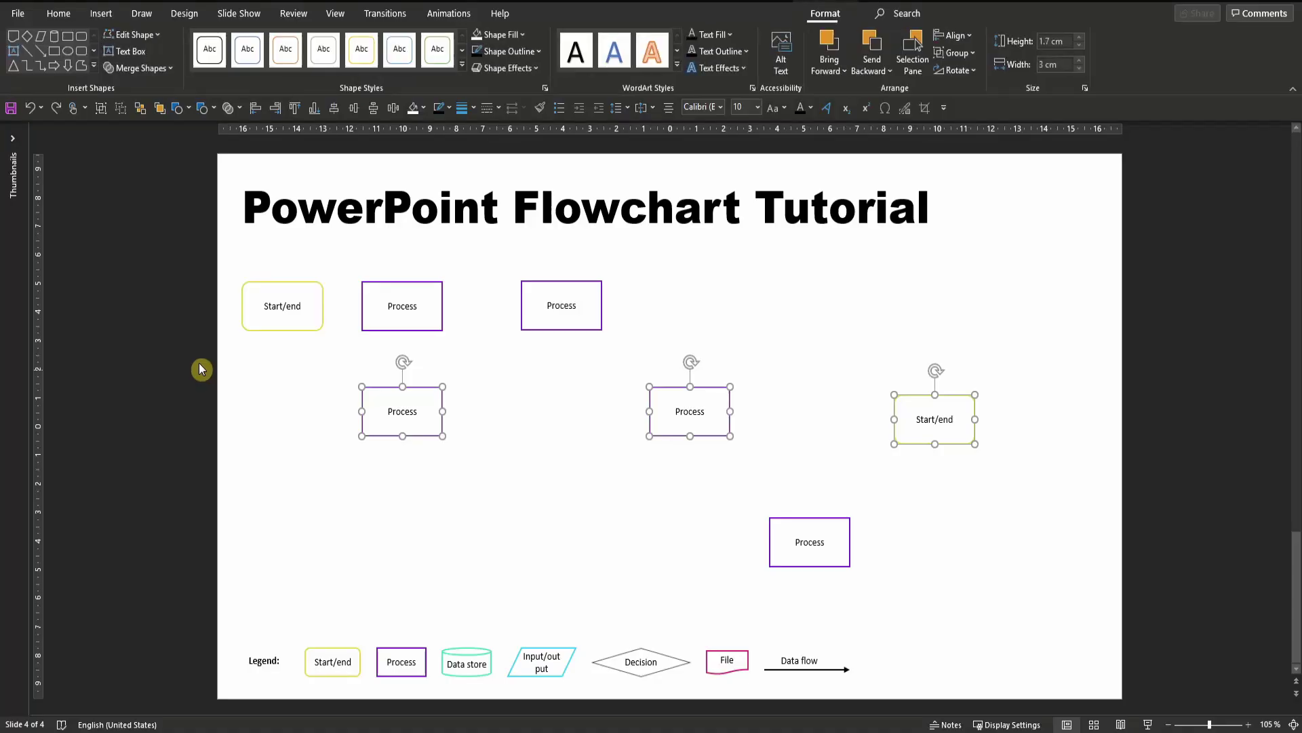
{"action": "left_click", "coordinate": [294, 108]}
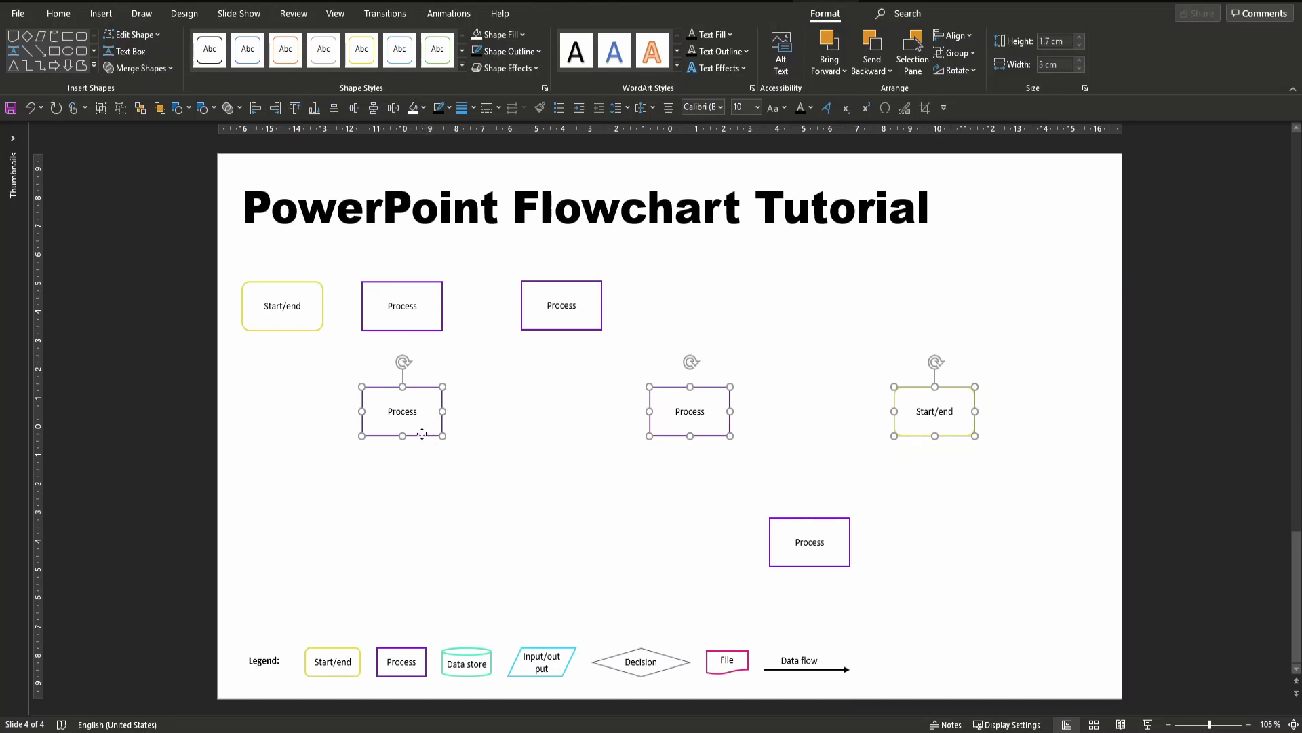
{"action": "left_click_drag", "start_coordinate": [421, 432], "coordinate": [418, 447]}
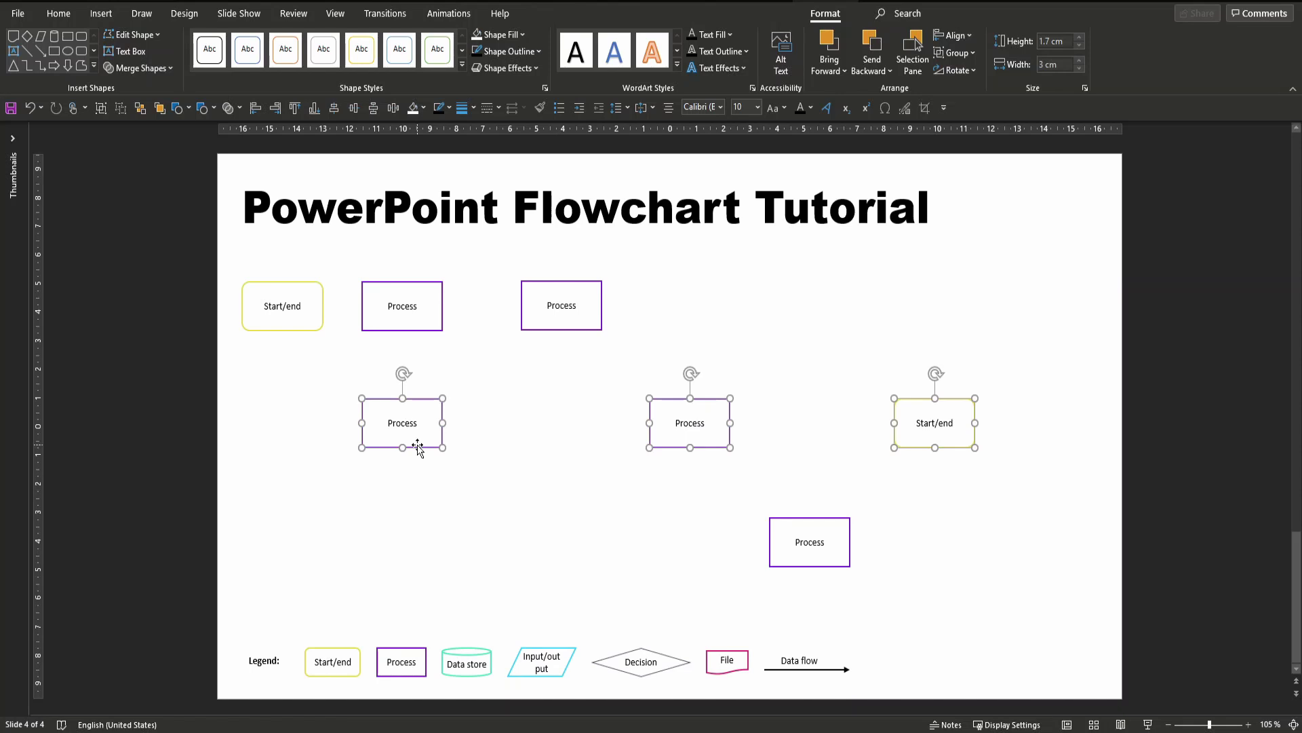
Copy the Decision legend shape and place Decision diamonds among the Process boxes
{"action": "left_click", "coordinate": [1164, 490]}
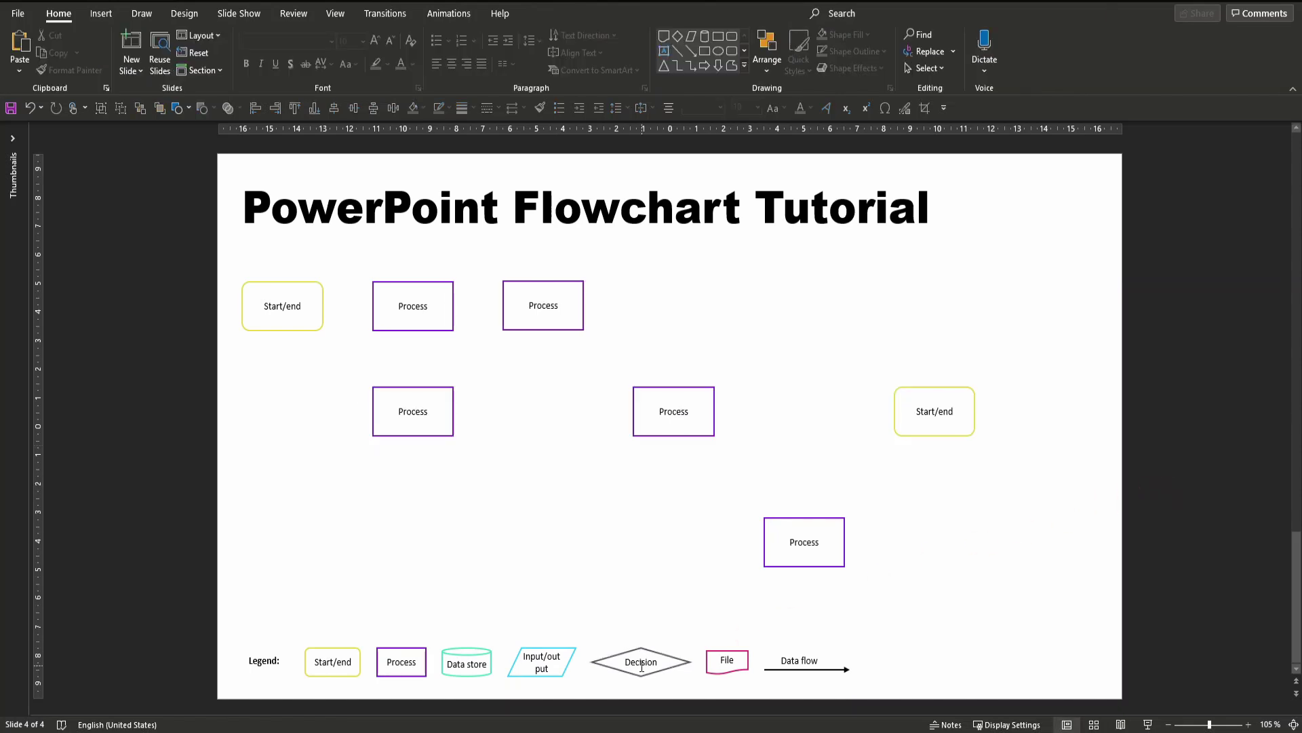
{"action": "left_click", "coordinate": [653, 654]}
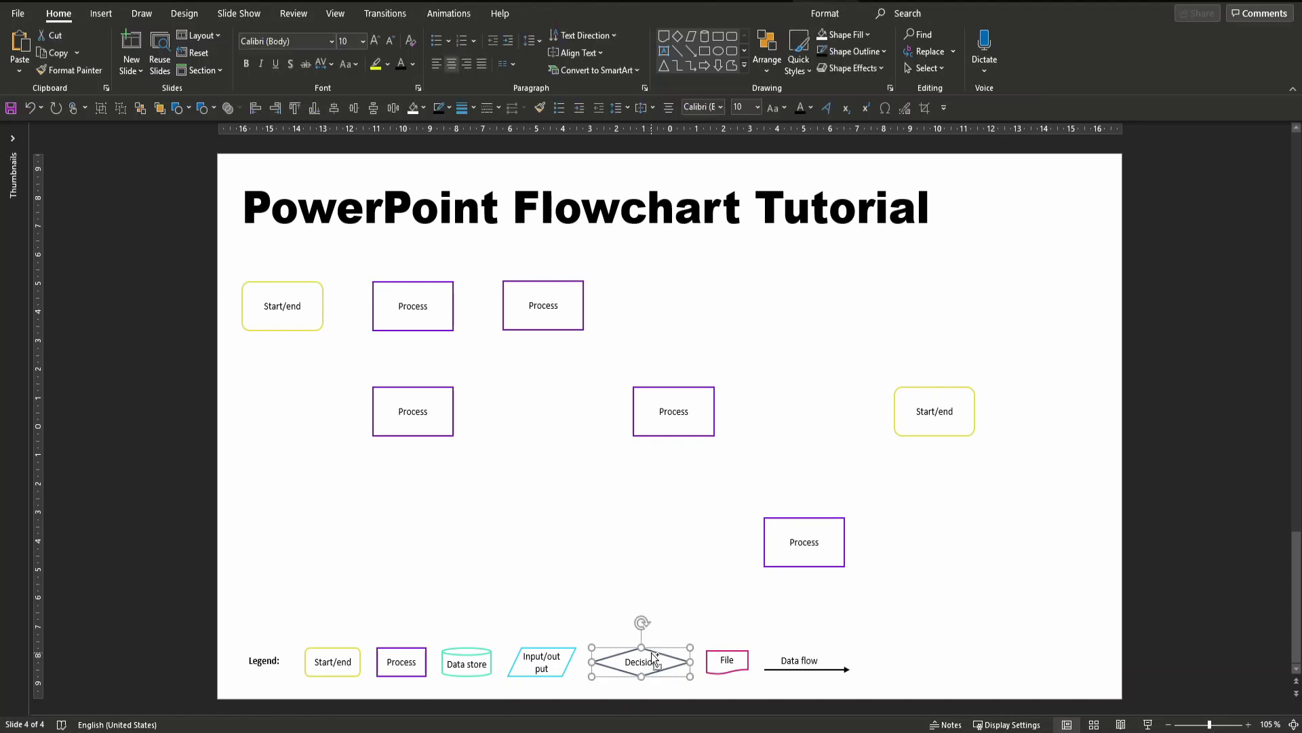
{"action": "key", "text": "ctrl+c"}
{"action": "key", "text": "ctrl+v"}
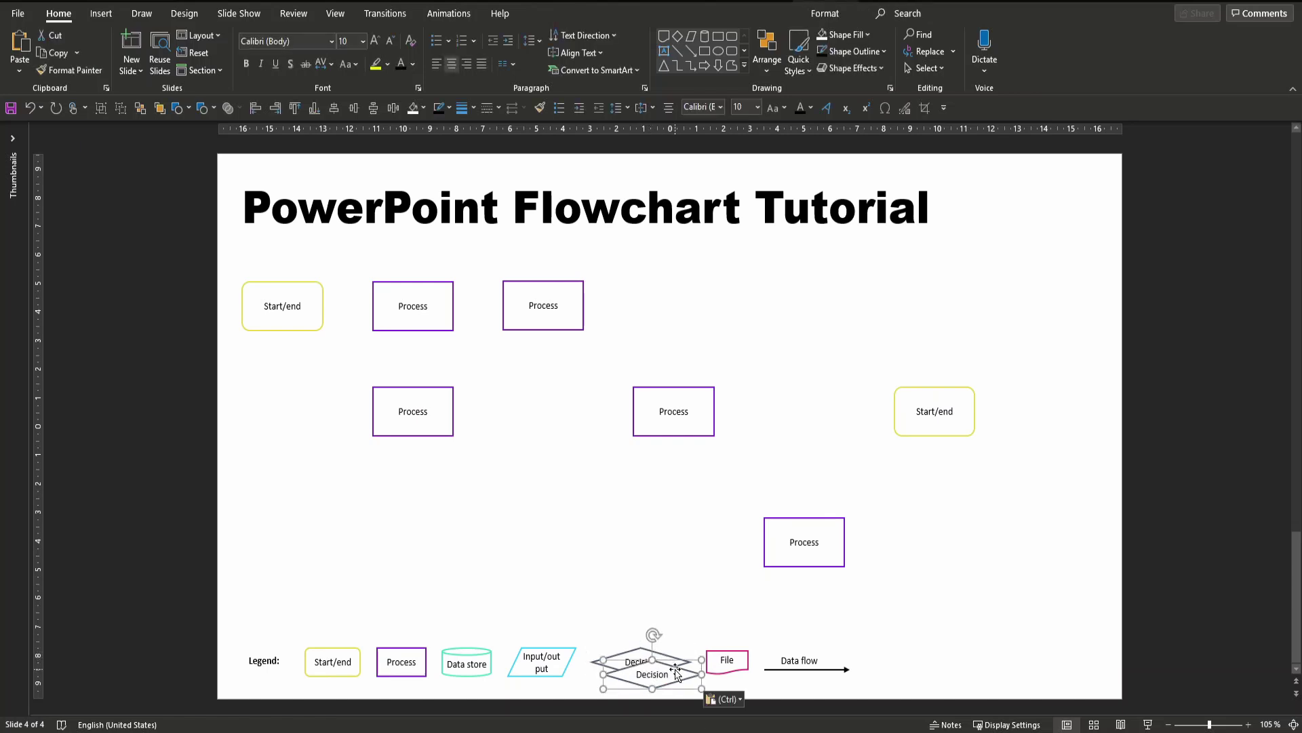
{"action": "left_click_drag", "start_coordinate": [677, 672], "coordinate": [956, 548]}
{"action": "left_click_drag", "start_coordinate": [467, 663], "coordinate": [413, 542]}
Place Data store, Input/output and File copies, then lower the six-shape middle row slightly
{"action": "left_click", "coordinate": [826, 13]}
{"action": "left_click_drag", "start_coordinate": [541, 661], "coordinate": [996, 323]}
{"action": "left_click_drag", "start_coordinate": [727, 661], "coordinate": [1057, 410]}
{"action": "left_click_drag", "start_coordinate": [1112, 454], "coordinate": [359, 376]}
{"action": "left_click_drag", "start_coordinate": [421, 441], "coordinate": [430, 450]}
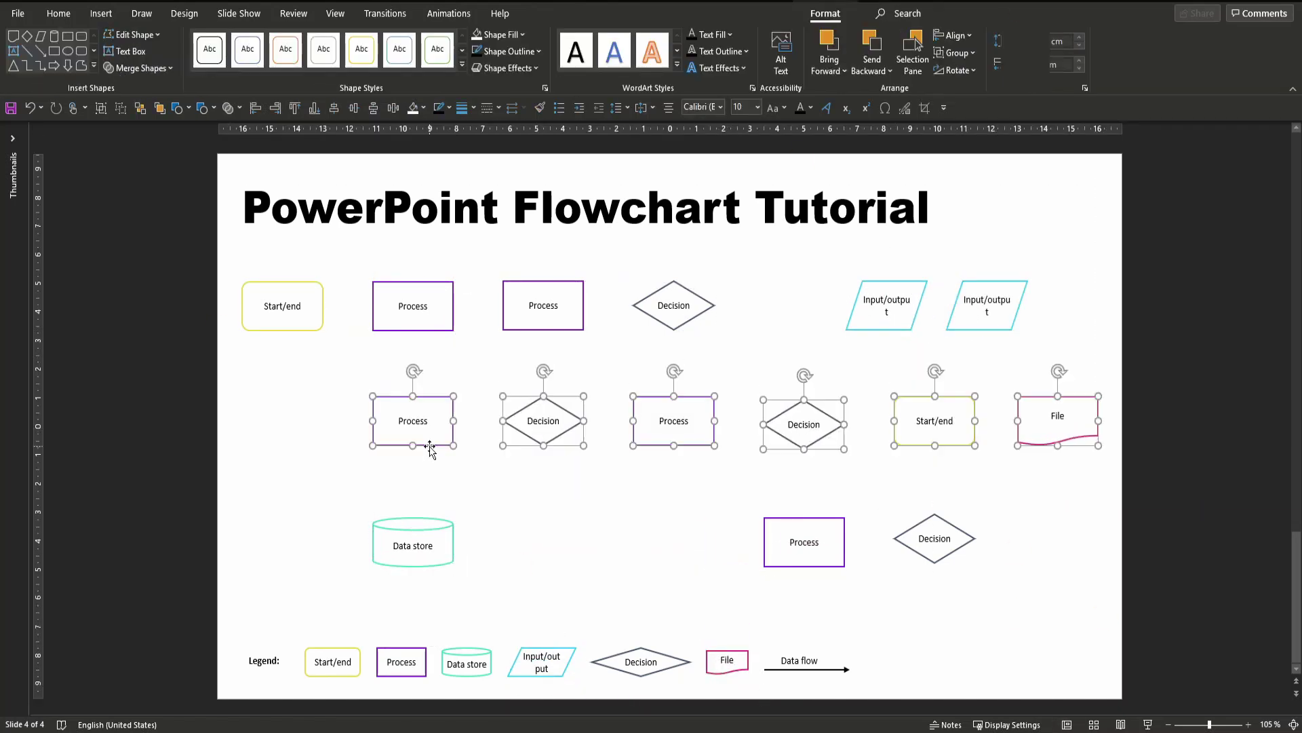
{"action": "left_click", "coordinate": [655, 565]}
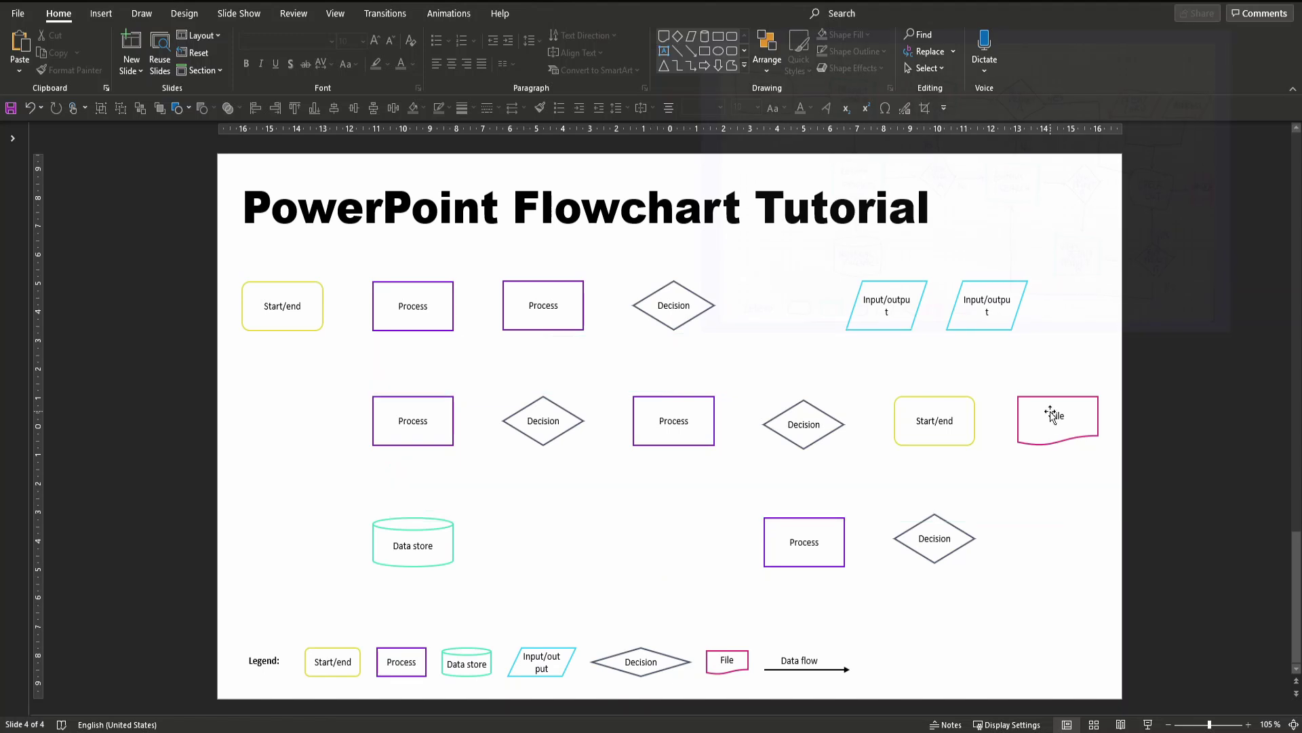
Label shapes Start online shopping, Product search, Recommended products, Historical purchases, View details product A, View product A
{"action": "double_click", "coordinate": [282, 306]}
{"action": "type", "text": "Start online shopping"}
{"action": "double_click", "coordinate": [413, 306]}
{"action": "type", "text": "Product search"}
{"action": "double_click", "coordinate": [412, 421]}
{"action": "type", "text": "Recommended products"}
{"action": "double_click", "coordinate": [412, 545]}
{"action": "type", "text": "Historical purchases"}
{"action": "double_click", "coordinate": [543, 306]}
{"action": "type", "text": "View details product A"}
{"action": "double_click", "coordinate": [543, 420]}
{"action": "type", "text": "View product A"}
Label Buy product A, Continue search, View product B, View details Product B, Buy product B, Check out, Shipping address, Invoice
{"action": "left_click", "coordinate": [683, 309]}
{"action": "double_click", "coordinate": [679, 306]}
{"action": "type", "text": "Buy product A"}
{"action": "double_click", "coordinate": [674, 421]}
{"action": "type", "text": "Continue search"}
{"action": "double_click", "coordinate": [803, 424]}
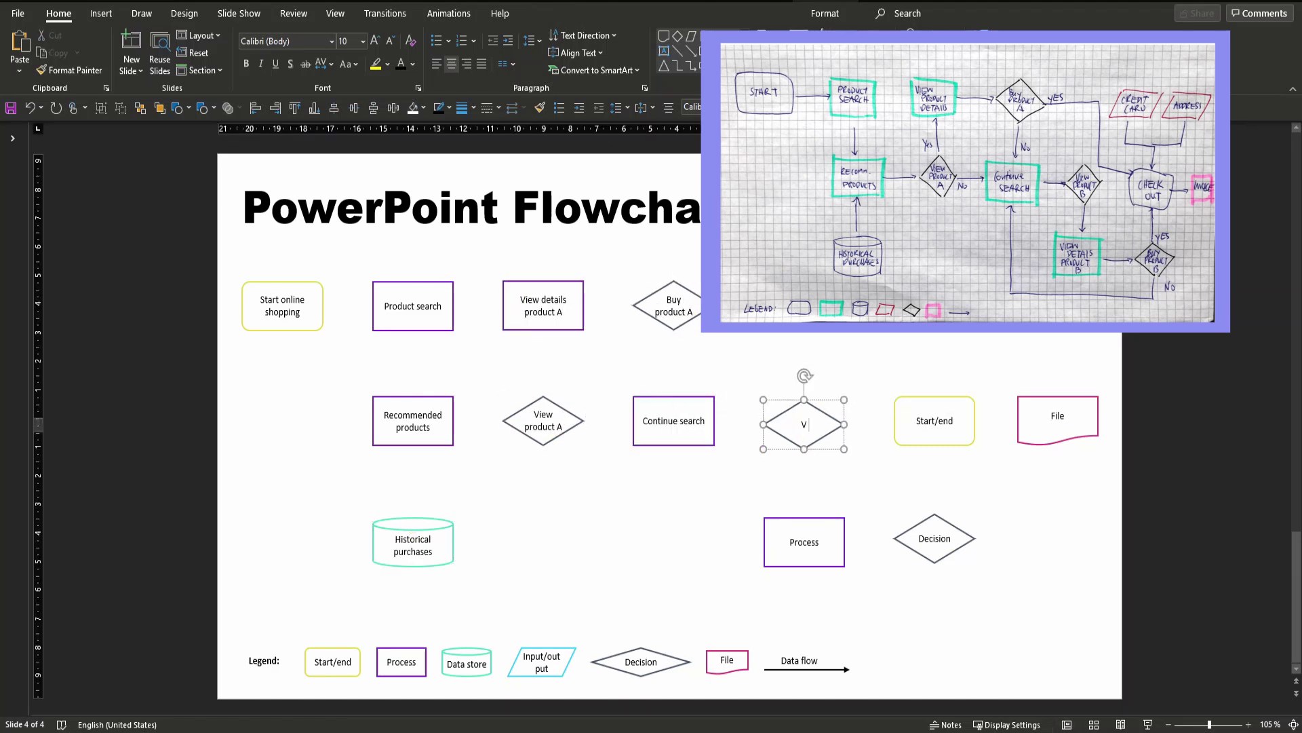
{"action": "type", "text": "View product B"}
{"action": "double_click", "coordinate": [804, 542]}
{"action": "type", "text": "View details Product B"}
{"action": "double_click", "coordinate": [934, 538]}
{"action": "type", "text": "Buy product B"}
{"action": "double_click", "coordinate": [947, 424]}
{"action": "type", "text": "Check out"}
{"action": "double_click", "coordinate": [986, 305]}
{"action": "type", "text": "Shipping address"}
{"action": "double_click", "coordinate": [1057, 415]}
{"action": "type", "text": "Invoice"}
{"action": "left_click", "coordinate": [1167, 501]}
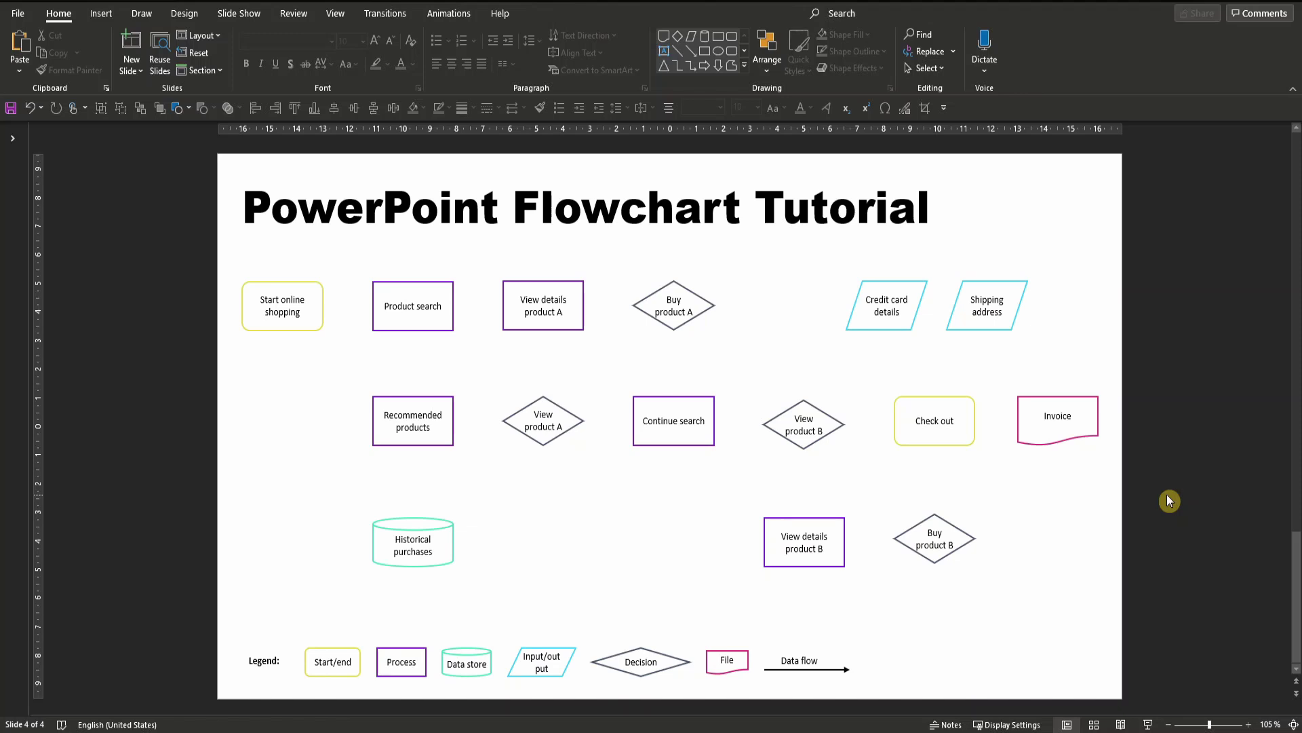
Draw elbow arrow connectors linking the left and middle flowchart shapes
{"action": "left_click", "coordinate": [863, 675]}
{"action": "left_click", "coordinate": [184, 109]}
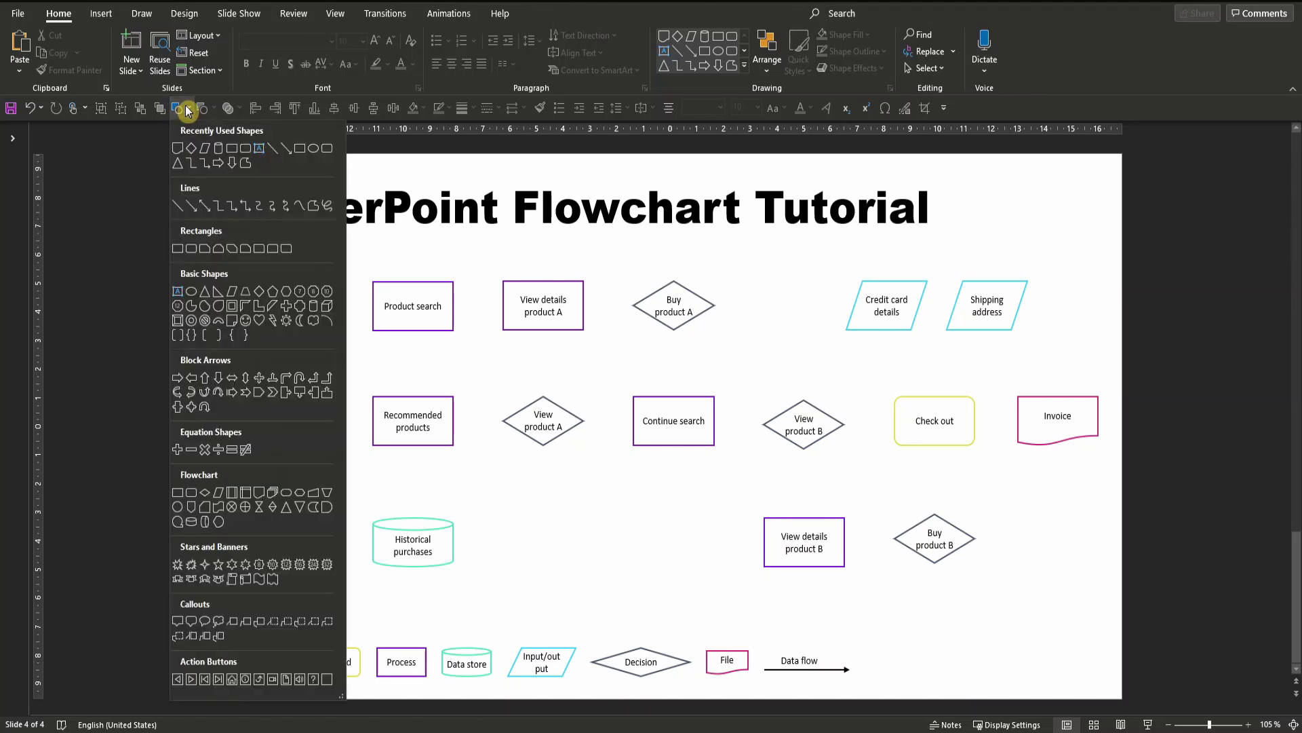
{"action": "left_click", "coordinate": [233, 206]}
{"action": "mouse_move", "coordinate": [323, 305]}
{"action": "left_mouse_down"}
{"action": "mouse_move", "coordinate": [372, 305]}
{"action": "mouse_move", "coordinate": [413, 395]}
{"action": "left_mouse_up"}
{"action": "left_click_drag", "start_coordinate": [413, 519], "coordinate": [413, 446]}
{"action": "mouse_move", "coordinate": [424, 530]}
{"action": "left_mouse_down"}
{"action": "mouse_move", "coordinate": [429, 453]}
{"action": "mouse_move", "coordinate": [413, 446]}
{"action": "left_mouse_up"}
{"action": "mouse_move", "coordinate": [453, 421]}
{"action": "left_mouse_down"}
{"action": "mouse_move", "coordinate": [503, 421]}
{"action": "mouse_move", "coordinate": [544, 331]}
{"action": "left_mouse_up"}
{"action": "left_click_drag", "start_coordinate": [583, 420], "coordinate": [633, 420]}
{"action": "mouse_move", "coordinate": [584, 305]}
{"action": "left_mouse_down"}
{"action": "mouse_move", "coordinate": [633, 305]}
{"action": "mouse_move", "coordinate": [674, 397]}
{"action": "left_mouse_up"}
{"action": "left_click_drag", "start_coordinate": [715, 421], "coordinate": [781, 435]}
{"action": "mouse_move", "coordinate": [804, 445]}
{"action": "left_mouse_down"}
{"action": "mouse_move", "coordinate": [804, 518]}
{"action": "mouse_move", "coordinate": [894, 542]}
{"action": "mouse_move", "coordinate": [935, 446]}
{"action": "mouse_move", "coordinate": [1018, 421]}
{"action": "left_mouse_up"}
Connect Buy product A, Credit card details, Shipping address and Buy product B to Check out
{"action": "left_click", "coordinate": [177, 108]}
{"action": "left_click", "coordinate": [236, 211]}
{"action": "left_click_drag", "start_coordinate": [715, 305], "coordinate": [894, 421]}
{"action": "left_click_drag", "start_coordinate": [904, 330], "coordinate": [934, 396]}
{"action": "left_click_drag", "start_coordinate": [1004, 330], "coordinate": [935, 396]}
{"action": "mouse_move", "coordinate": [935, 567]}
{"action": "left_mouse_down"}
{"action": "mouse_move", "coordinate": [946, 409]}
{"action": "mouse_move", "coordinate": [673, 446]}
{"action": "left_mouse_up"}
Add Yes and No text labels beside the decision branches
{"action": "left_click", "coordinate": [645, 508]}
{"action": "type", "text": "Yes"}
{"action": "left_click_drag", "start_coordinate": [645, 508], "coordinate": [727, 296]}
{"action": "left_click", "coordinate": [956, 524]}
{"action": "type", "text": "No"}
{"action": "left_click_drag", "start_coordinate": [959, 524], "coordinate": [949, 575]}
{"action": "left_click_drag", "start_coordinate": [949, 576], "coordinate": [686, 338]}
{"action": "left_click", "coordinate": [1185, 507]}
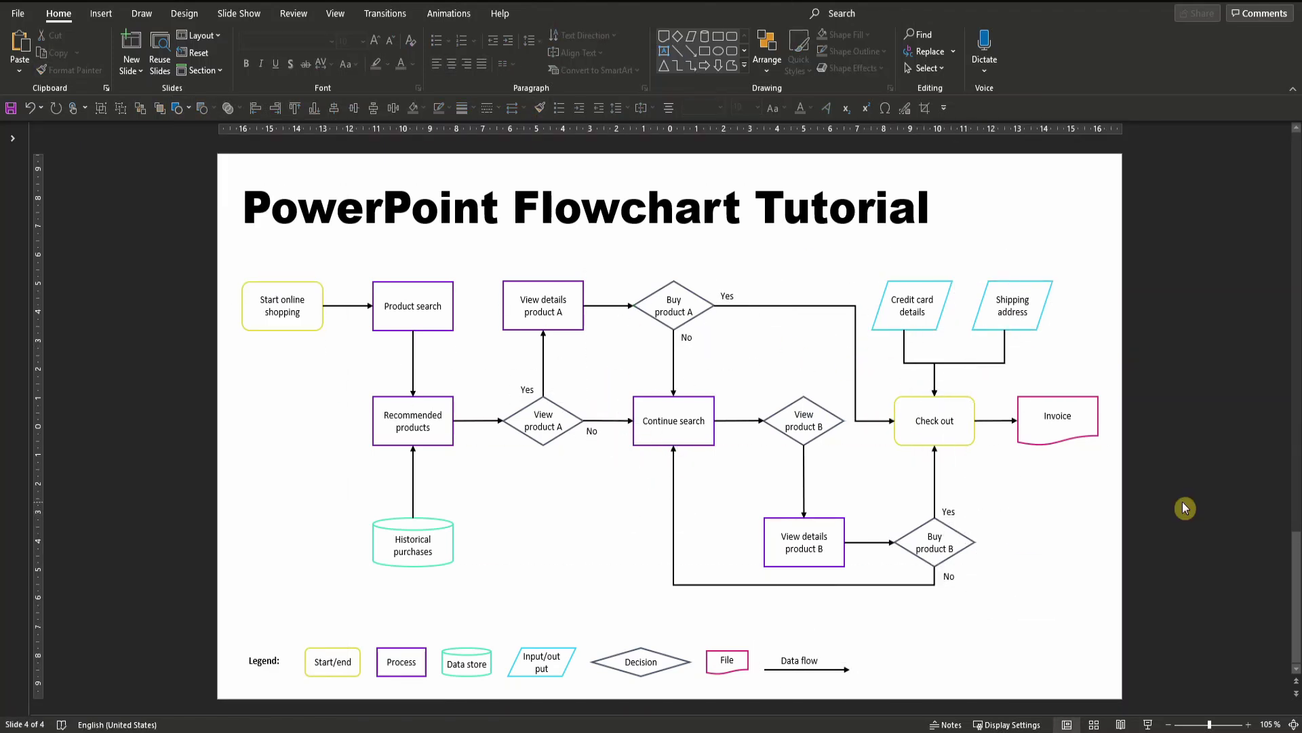